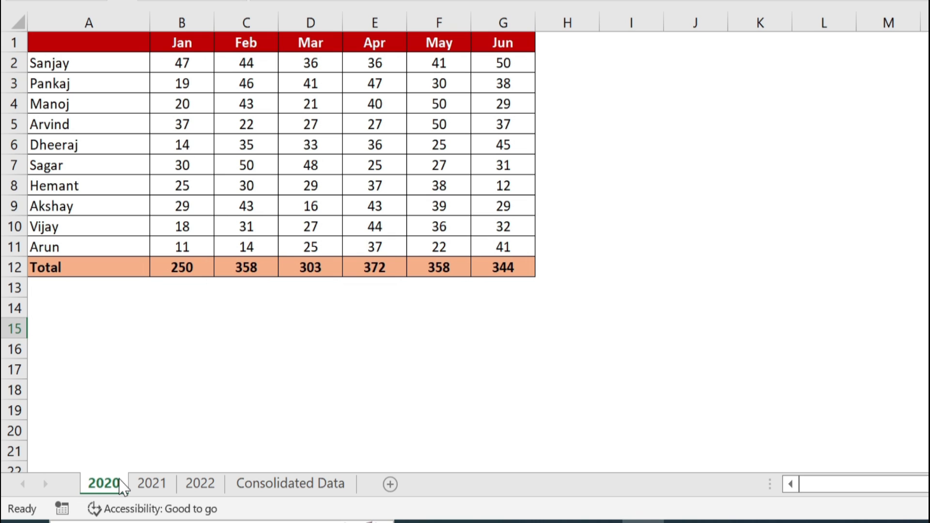
Review the monthly tables on the 2021 and 2022 sheets, and view the Consolidated Data sheet
click(153, 492)
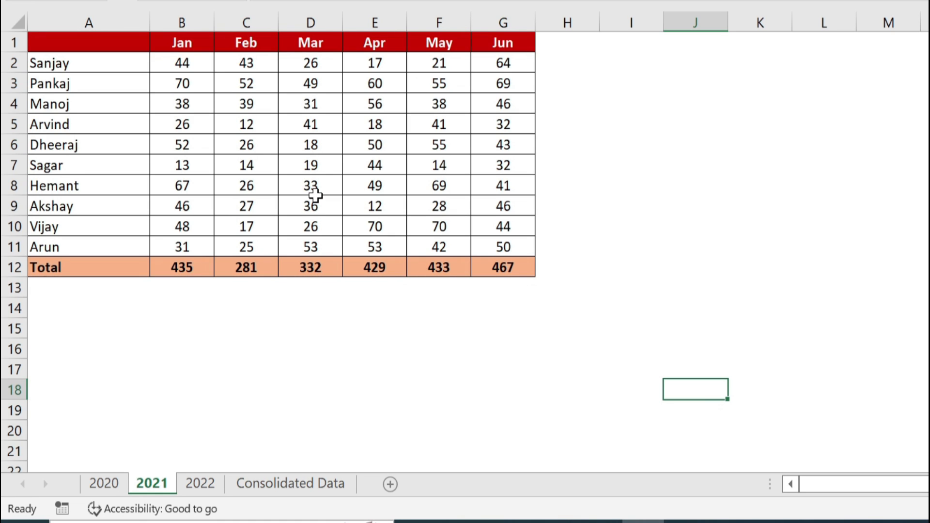
click(201, 488)
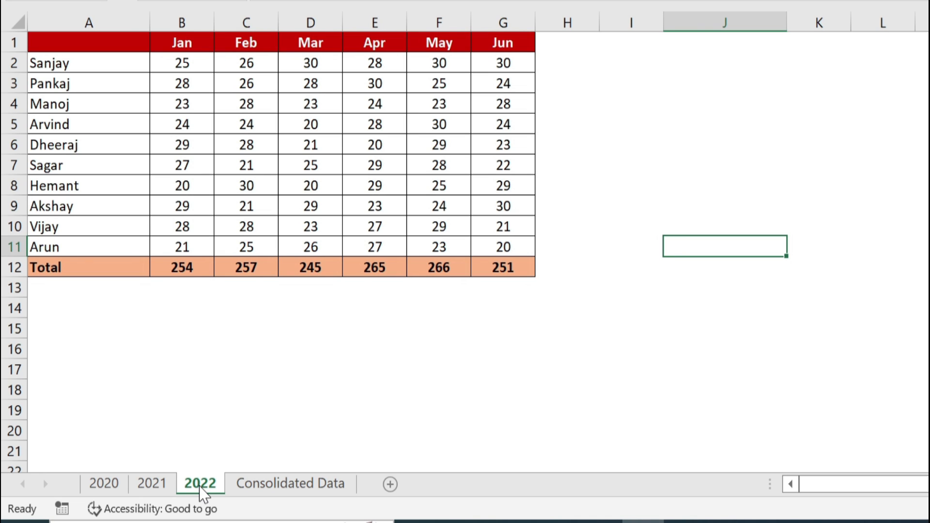
click(279, 490)
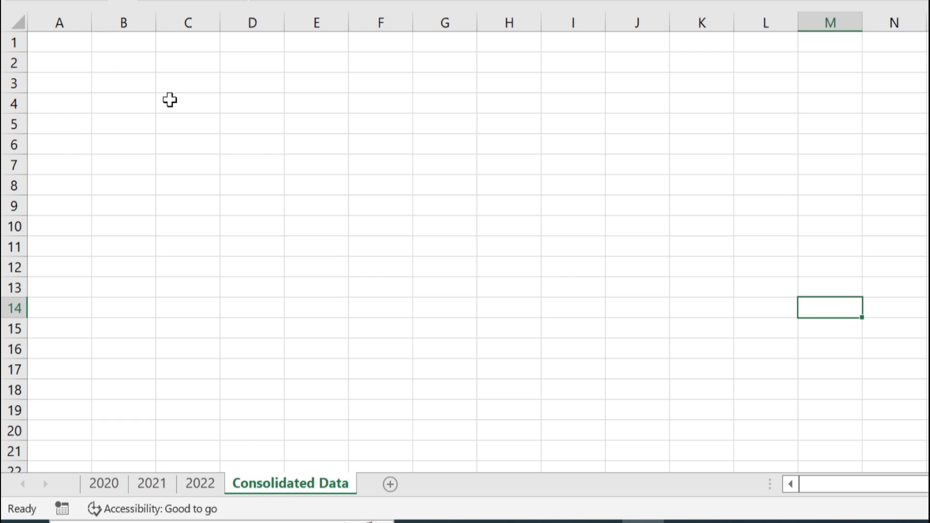
click(83, 42)
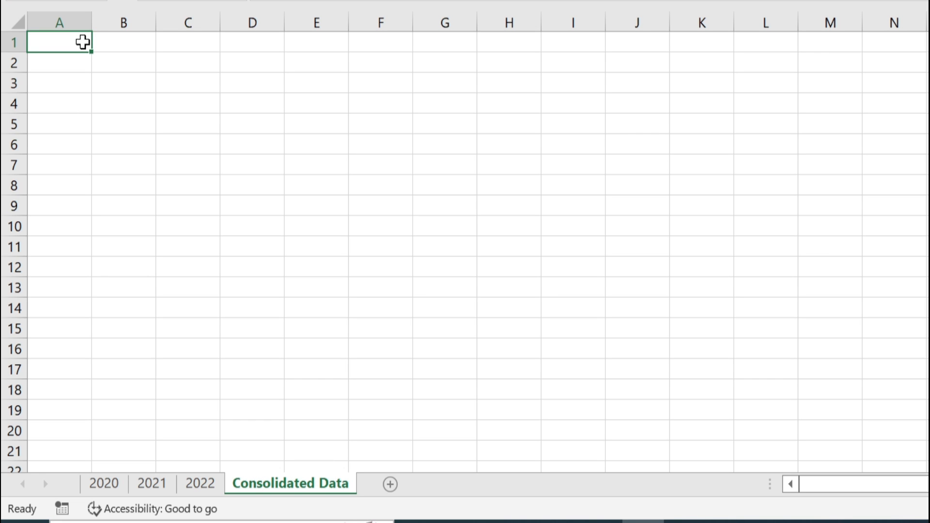
In cell B2 of Consolidated Data, enter a SUM formula adding cell B2 across the 2020, 2021 and 2022 sheets
click(144, 63)
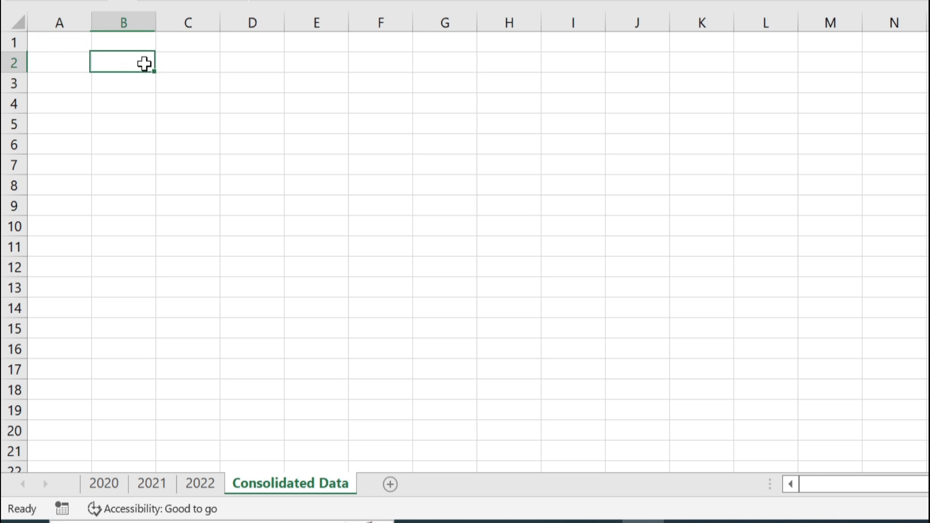
click(122, 483)
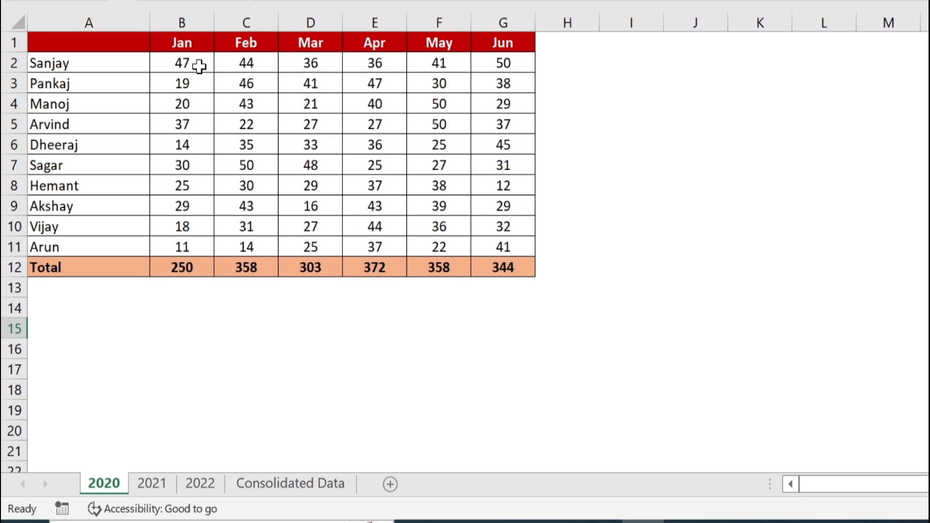
click(295, 484)
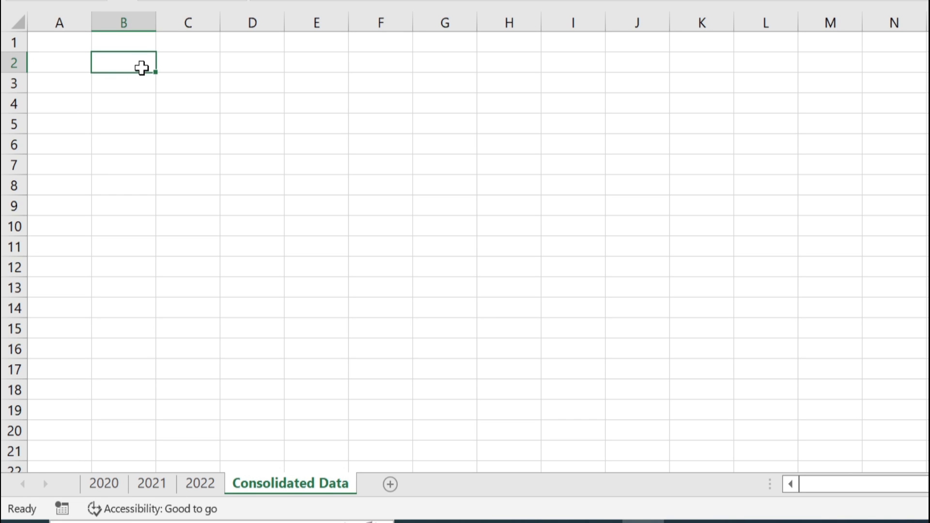
text(=sum)
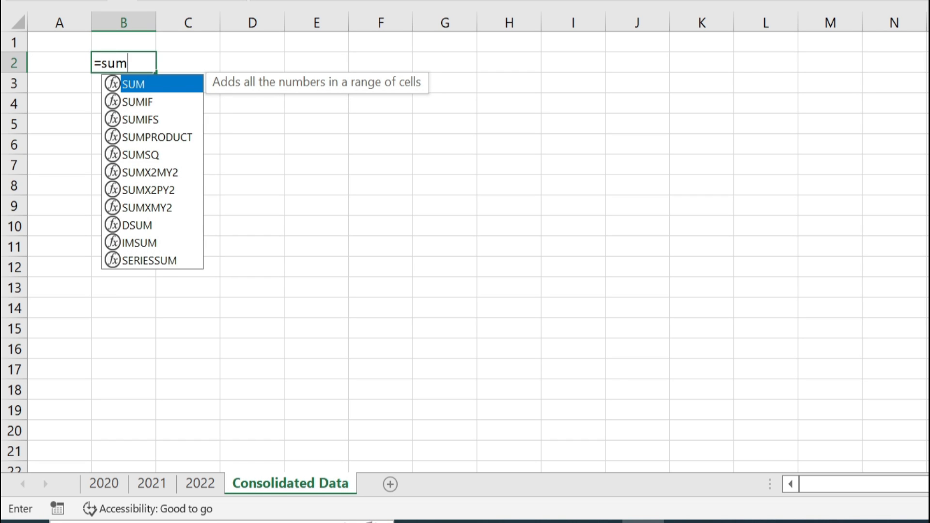
double_click(153, 84)
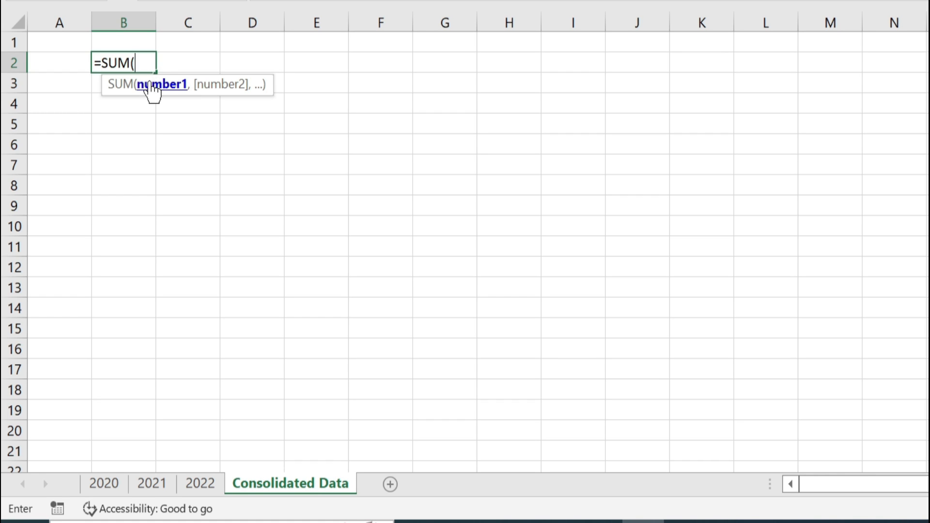
click(91, 486)
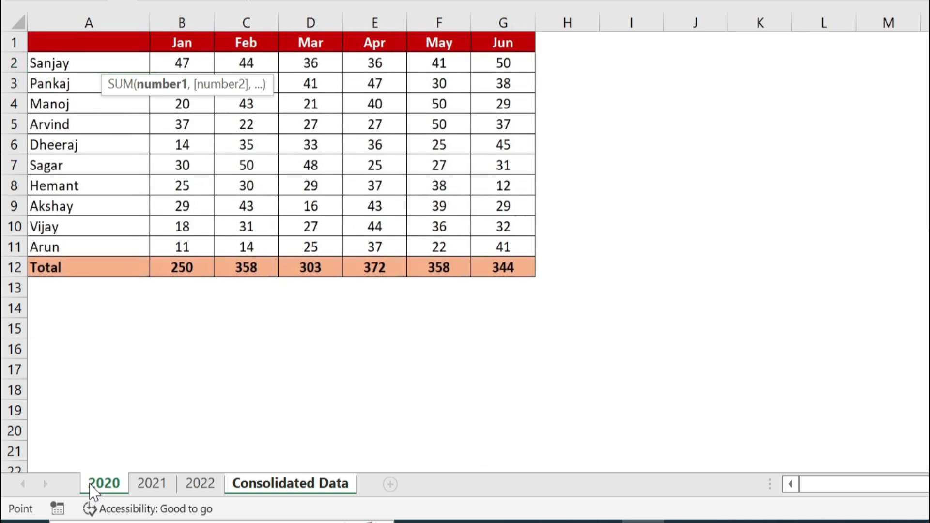
click(189, 61)
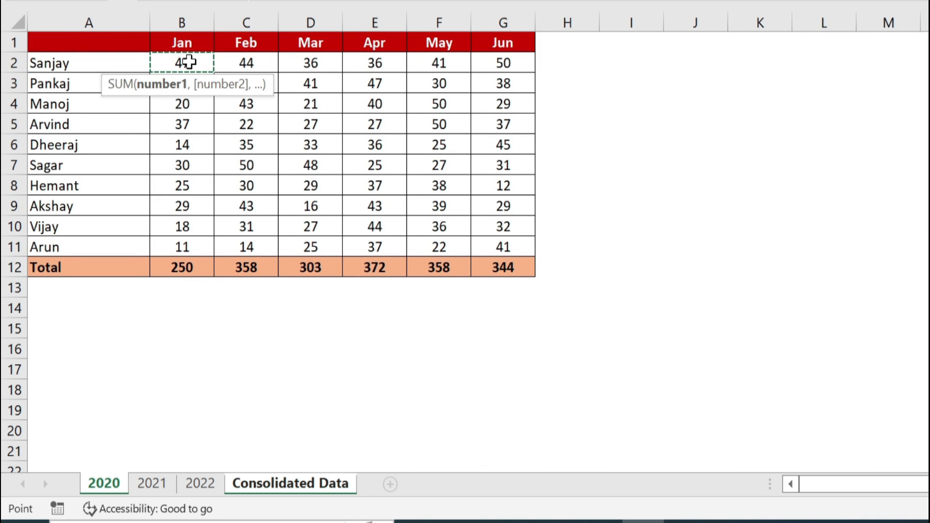
key(shift)
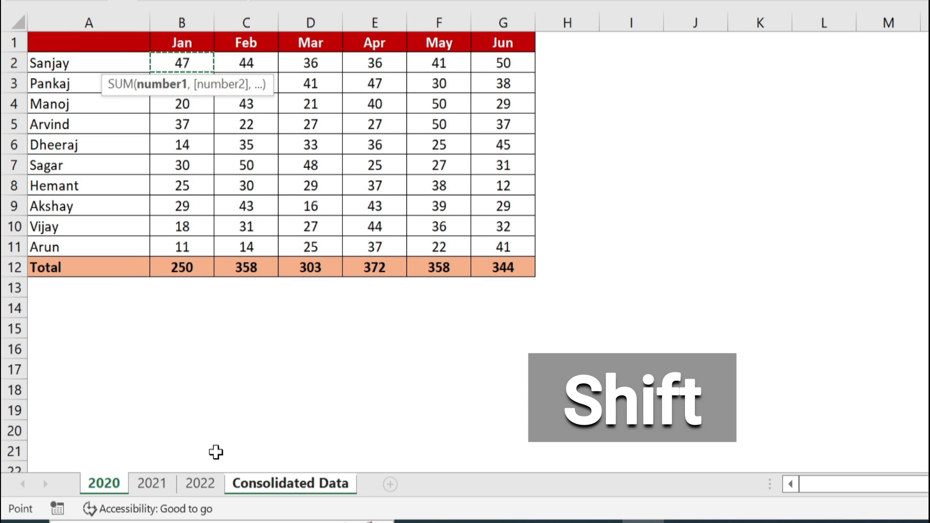
shift+click(151, 487)
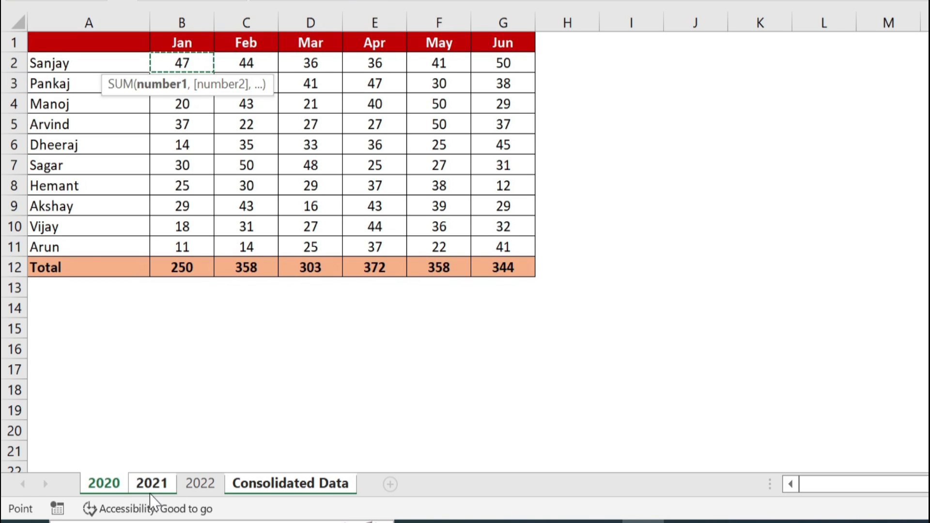
shift+click(202, 488)
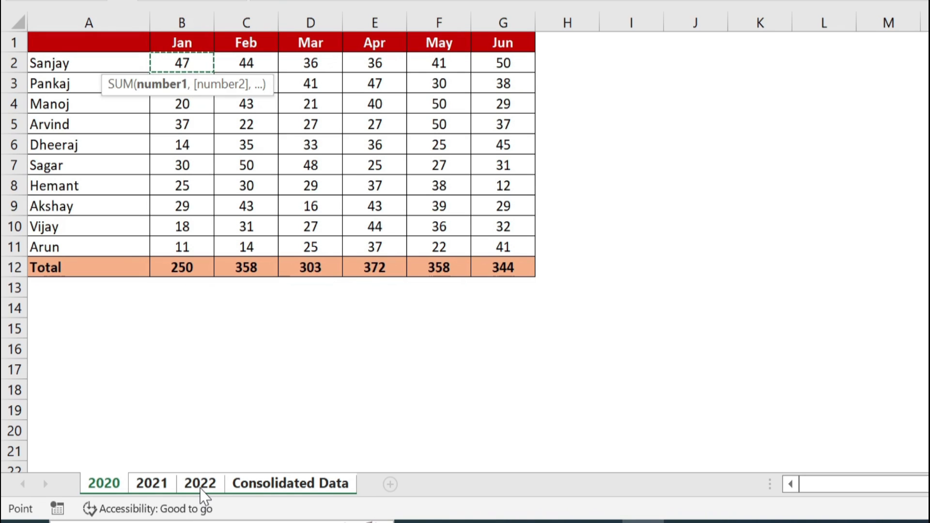
text())
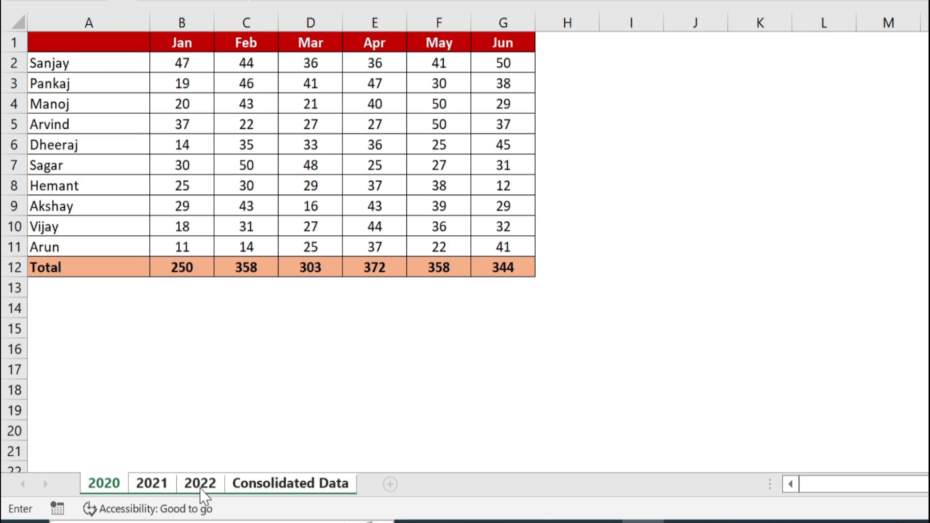
key(Return)
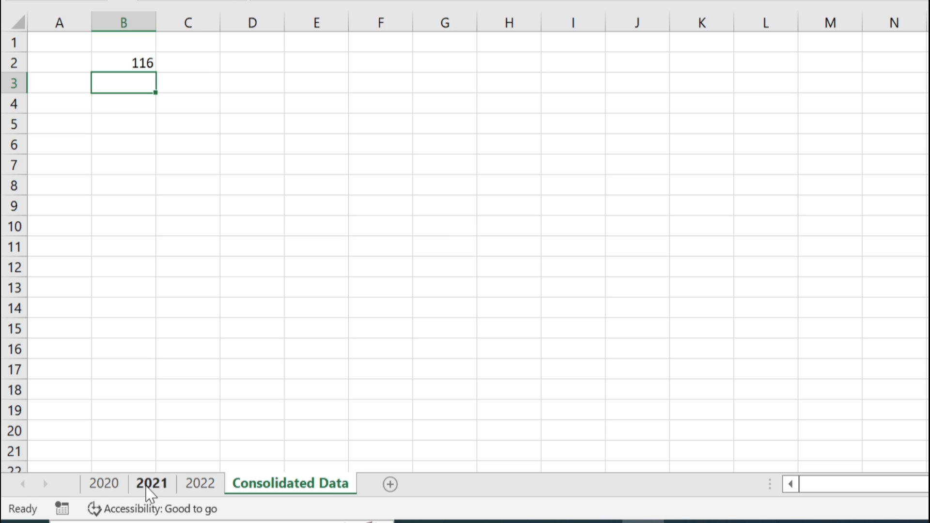
Fill the B2 sum formula on Consolidated Data across and down through G12
click(93, 486)
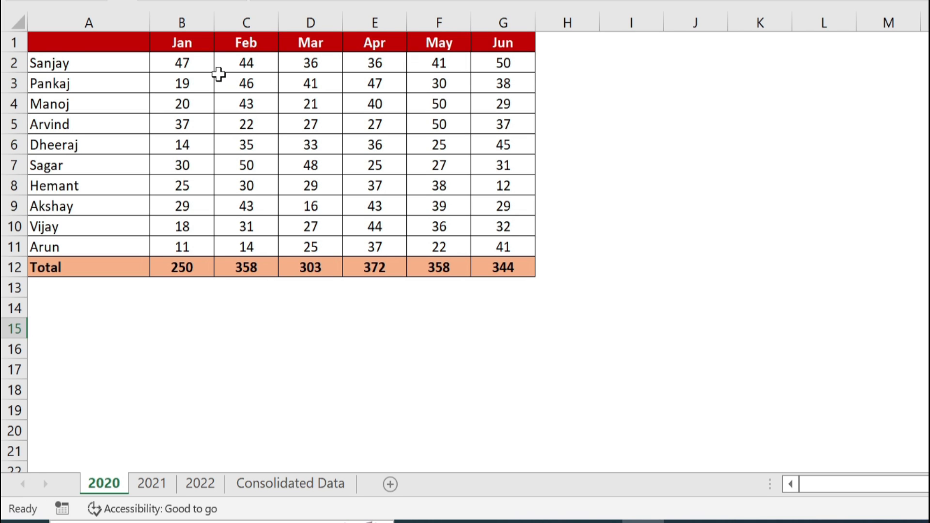
click(168, 487)
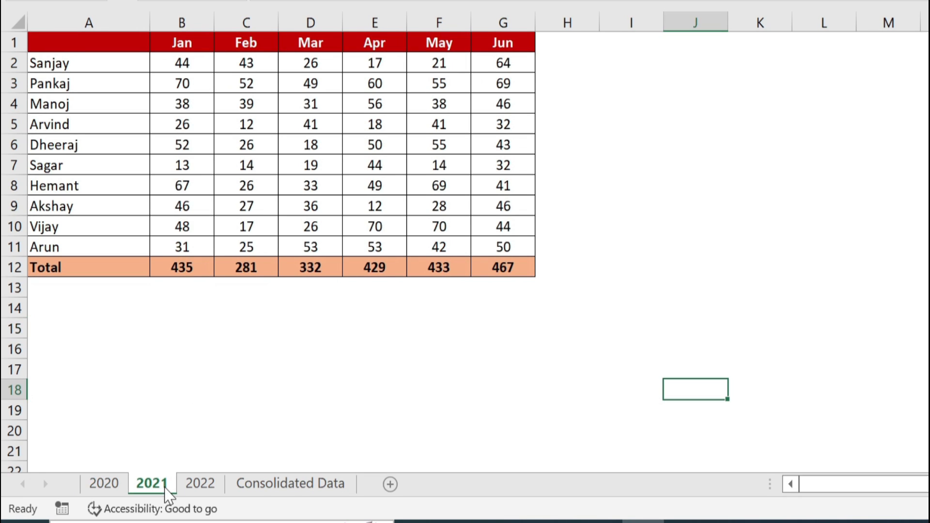
click(206, 493)
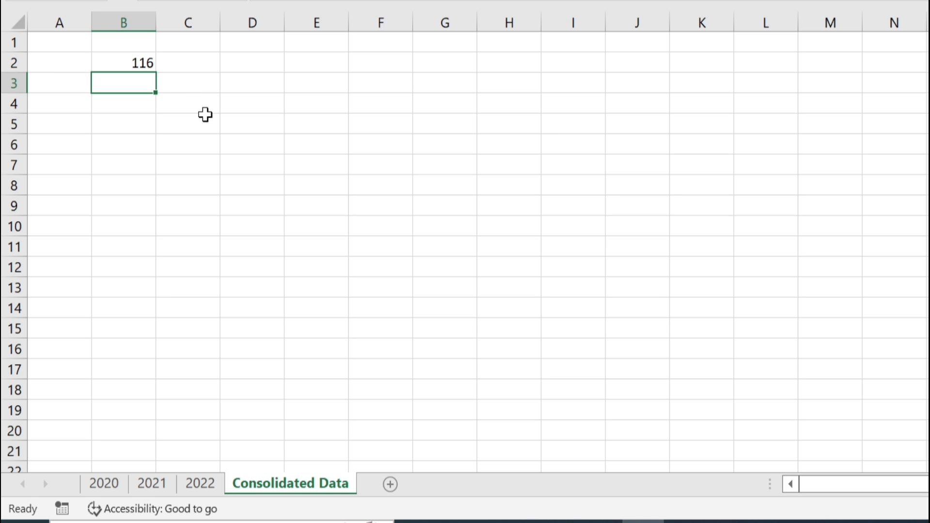
click(136, 61)
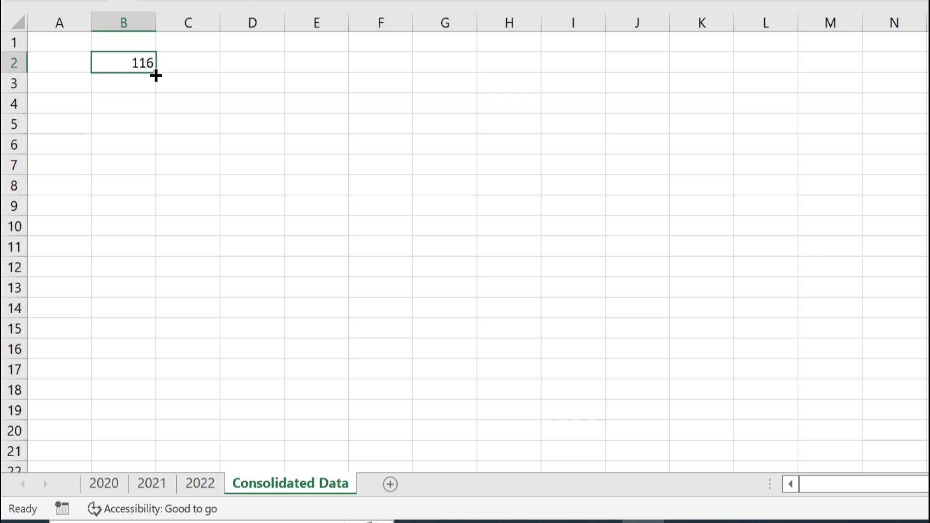
drag(155, 75, 467, 321)
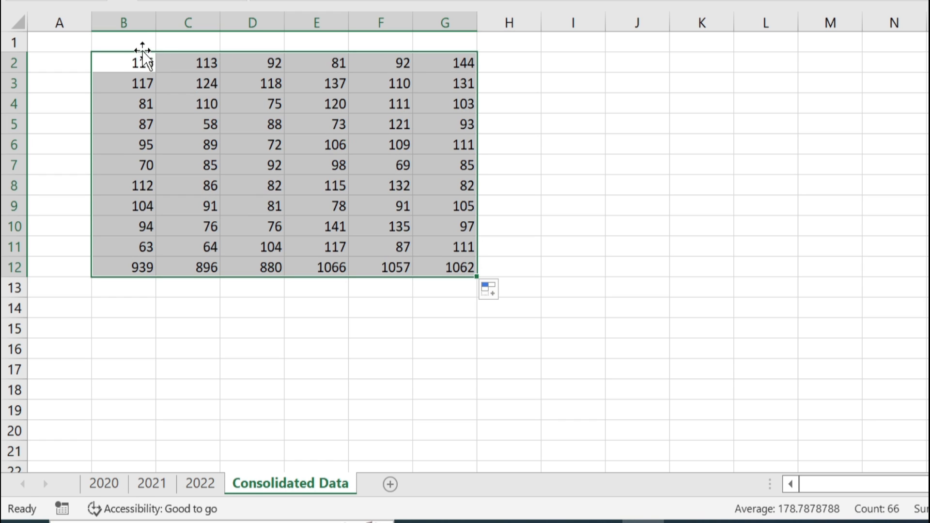
click(139, 37)
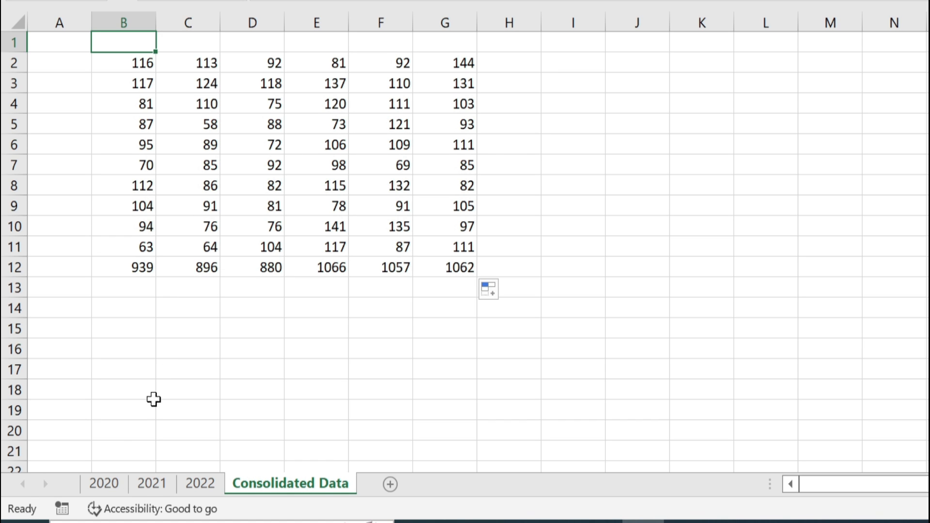
Set the January value in B2 of the 2020 sheet to 147 and check cell B2 on Consolidated Data
click(109, 483)
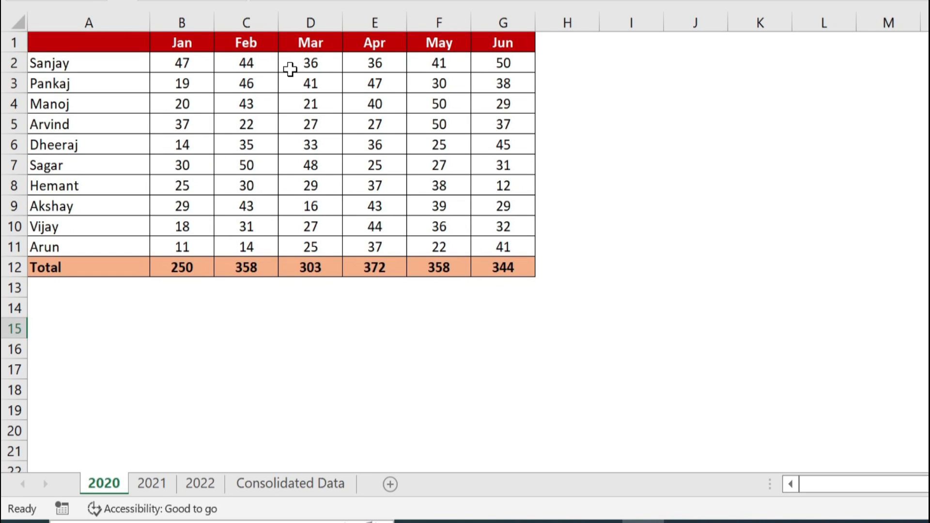
click(198, 66)
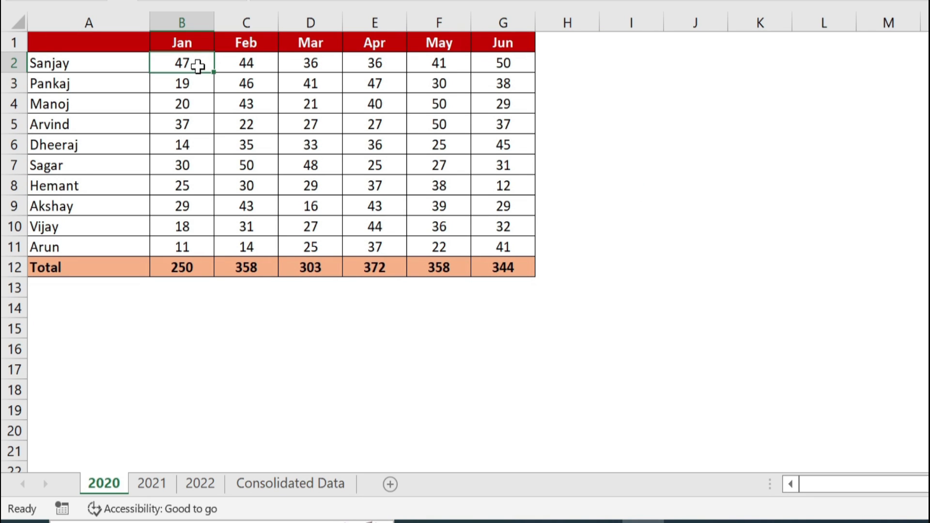
text(147)
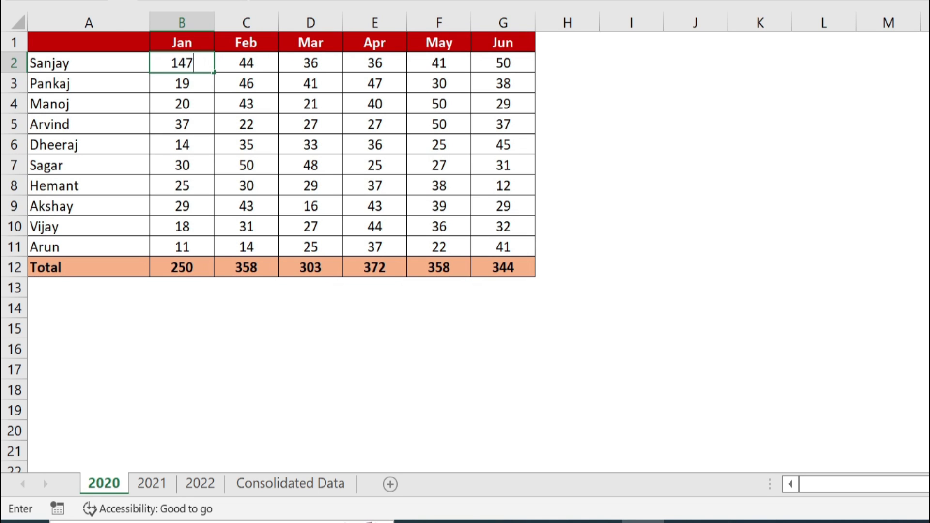
key(Return)
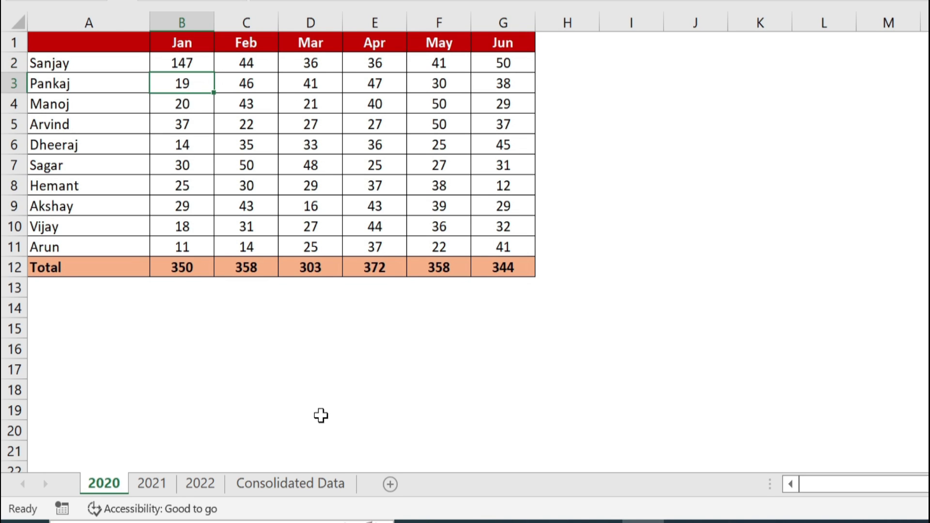
click(304, 484)
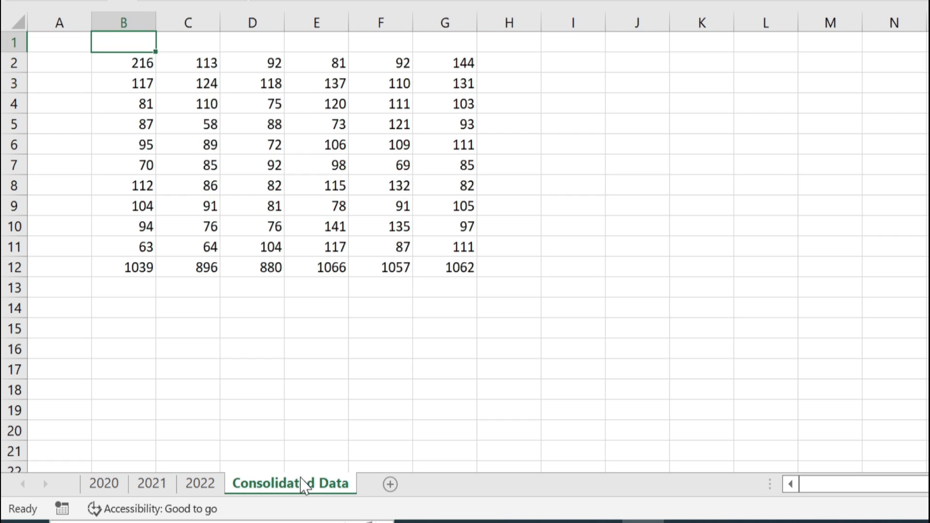
click(147, 64)
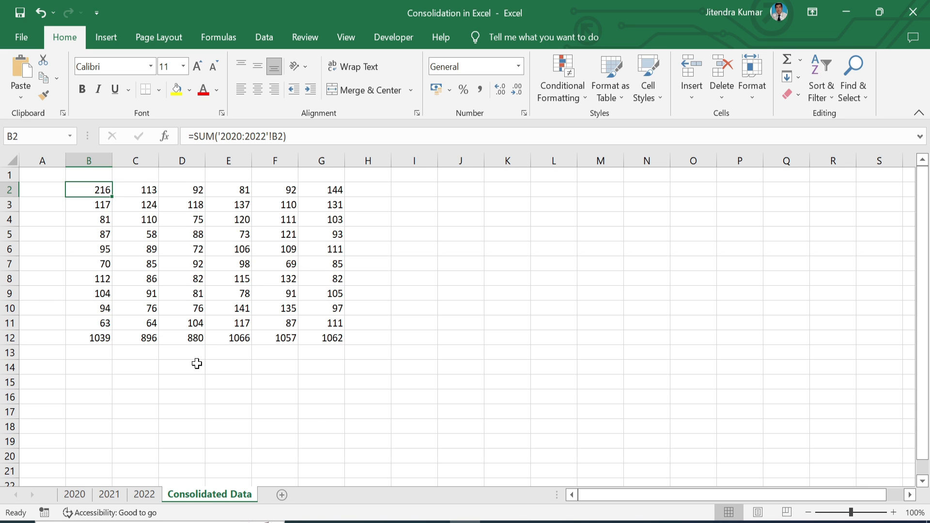
Move the whole table on the 2020 sheet, A1:G12, so that it starts at cell J6
click(75, 495)
drag(59, 174, 375, 336)
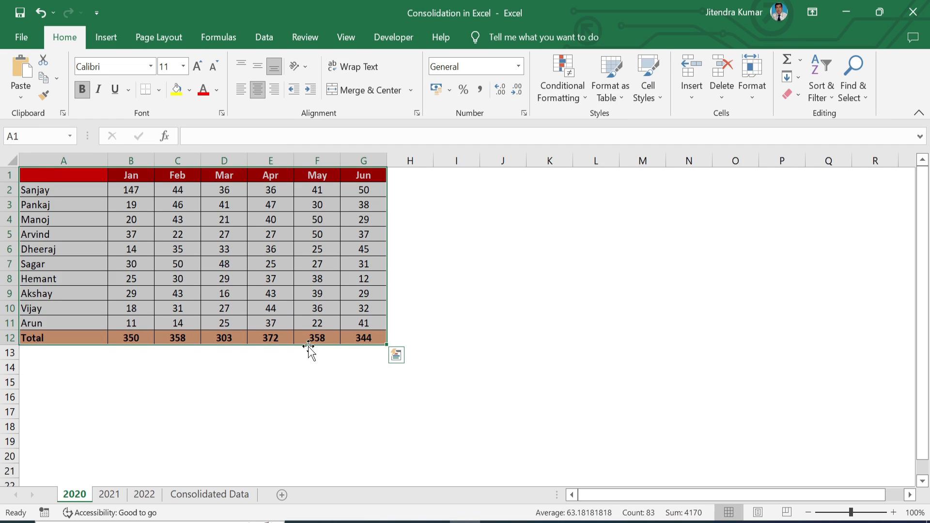
drag(309, 346, 726, 415)
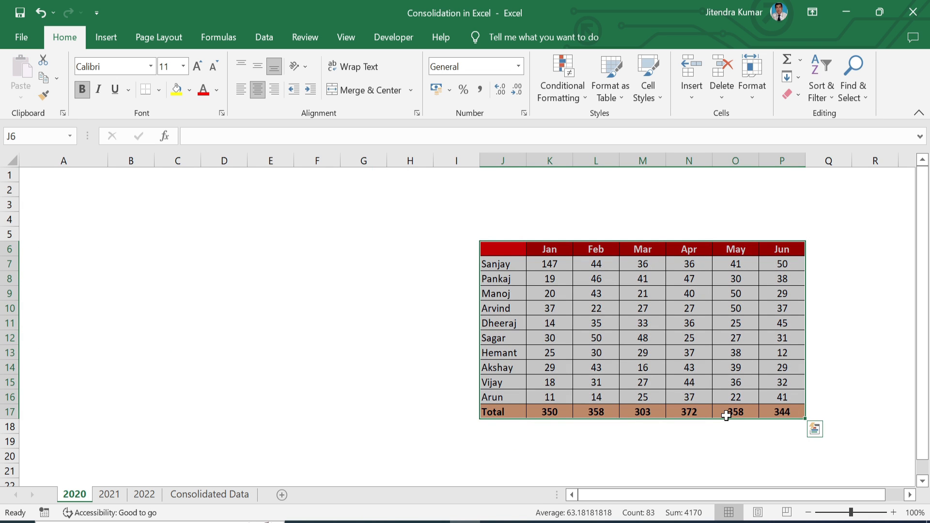
Move the whole table on the 2021 sheet so that it starts at cell A31
click(110, 494)
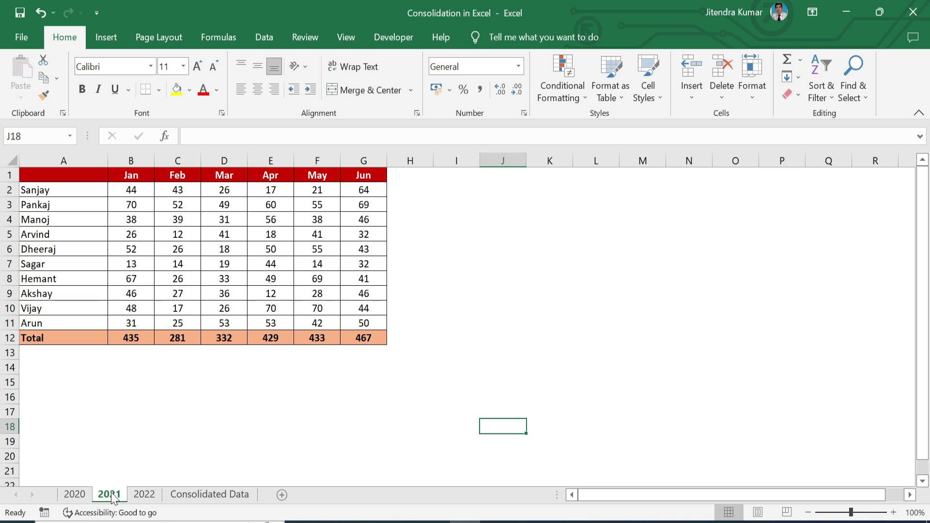
drag(27, 178, 264, 517)
drag(235, 507, 240, 480)
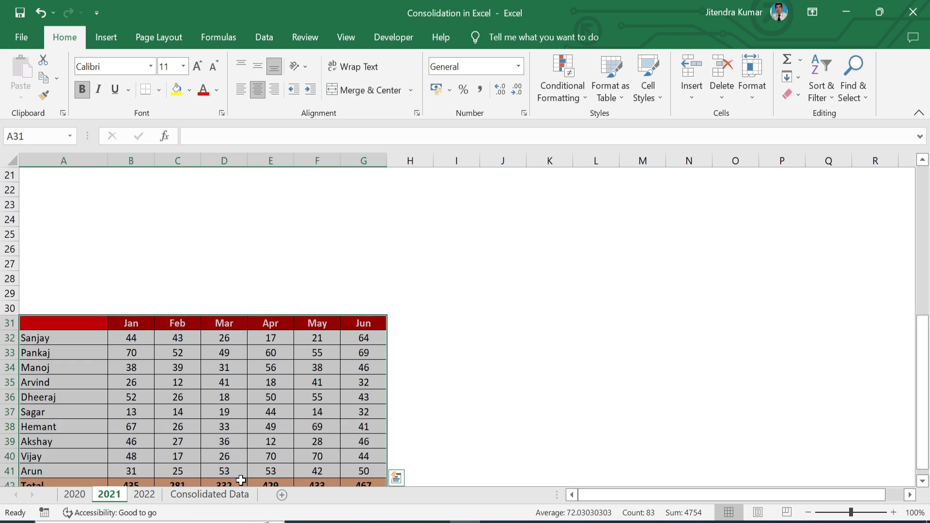
Move the whole table on the 2022 sheet to start at cell C30, and check the sums on Consolidated Data
click(144, 494)
drag(41, 176, 457, 478)
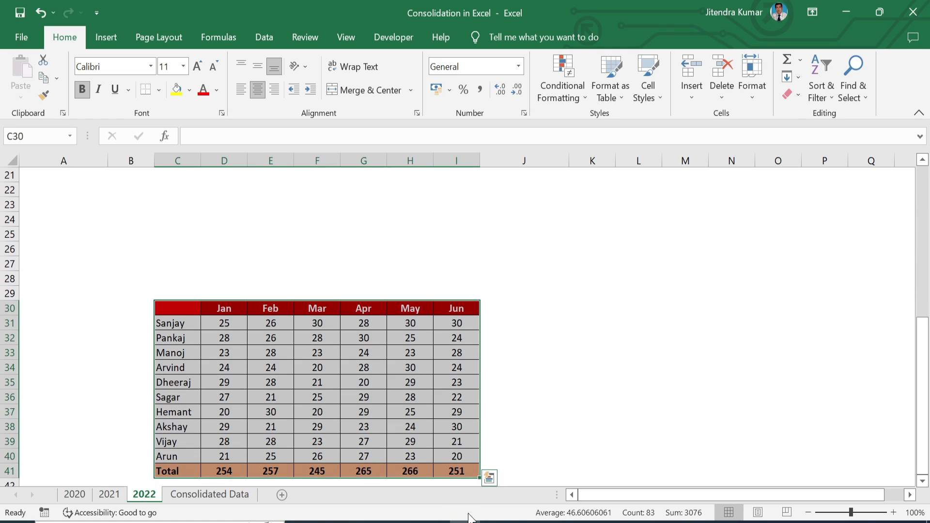
click(627, 402)
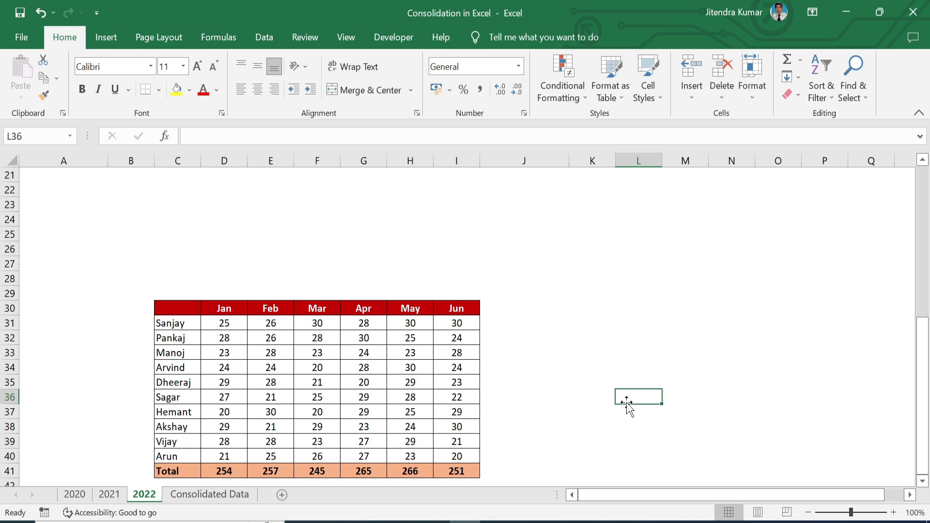
click(234, 497)
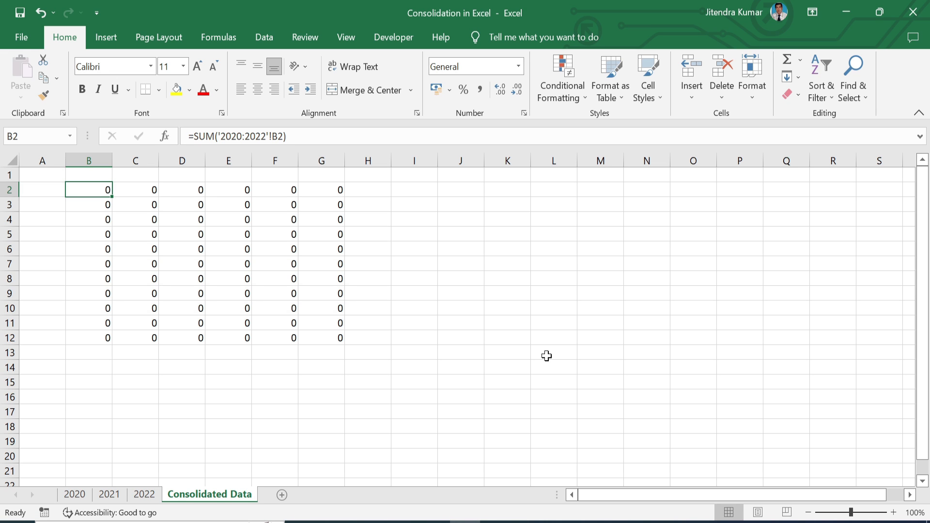
Clear all the SUM formulas in B2:G12 on the Consolidated Data sheet
drag(27, 186, 493, 386)
key(Delete)
click(311, 425)
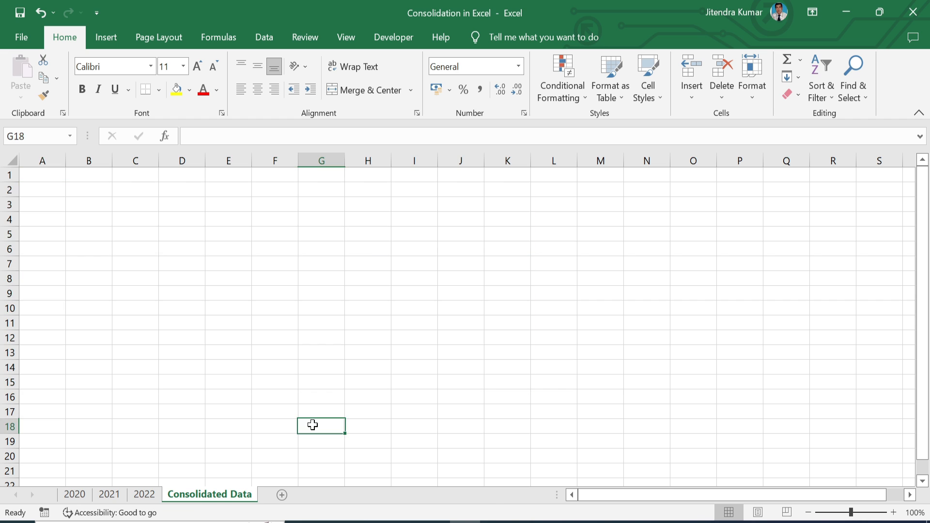
Start the Consolidate command at cell A1 of Consolidated Data with Sum as the function
click(53, 175)
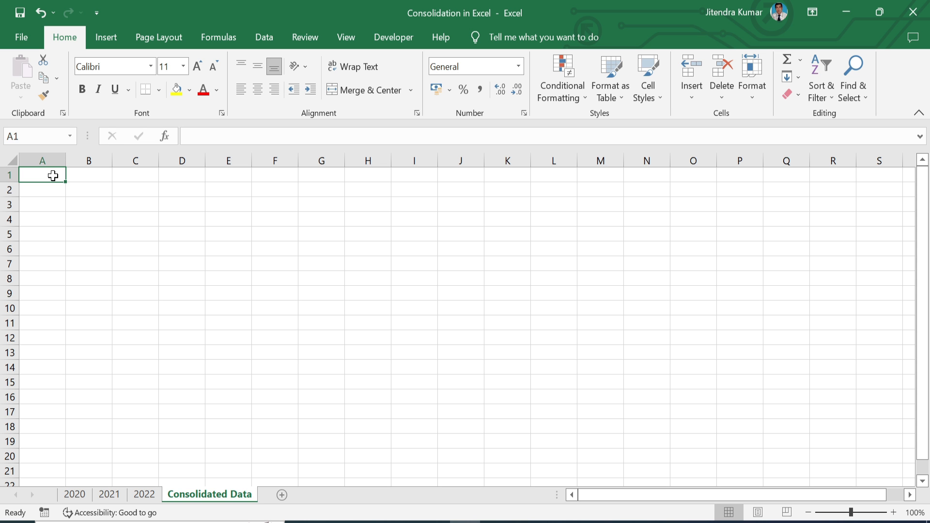
click(267, 38)
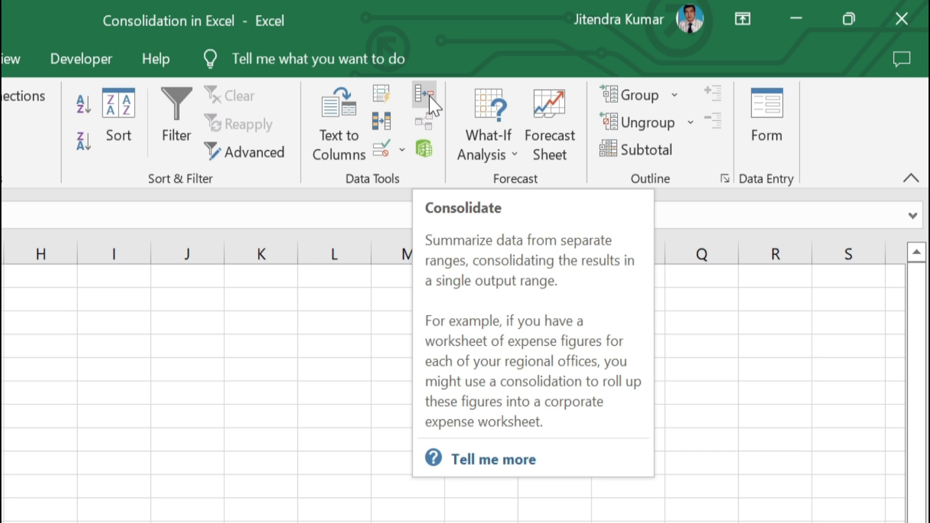
click(429, 95)
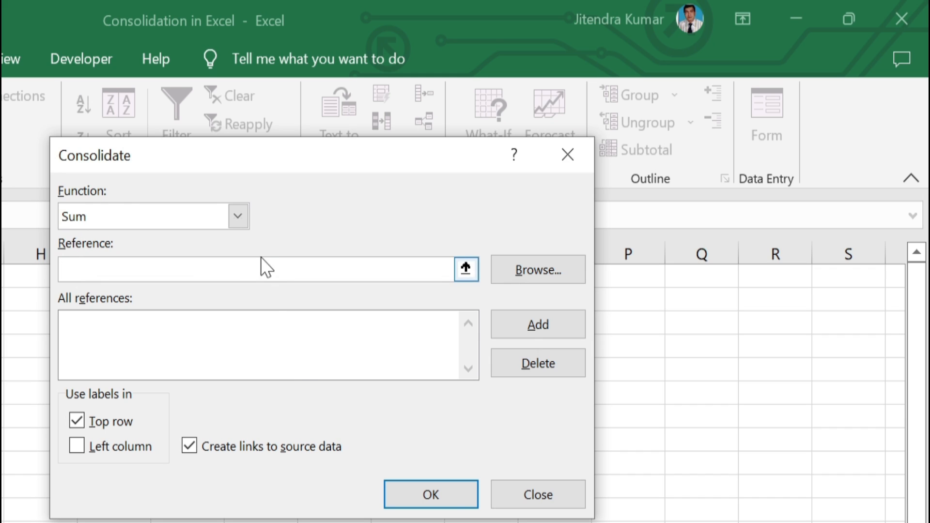
click(244, 221)
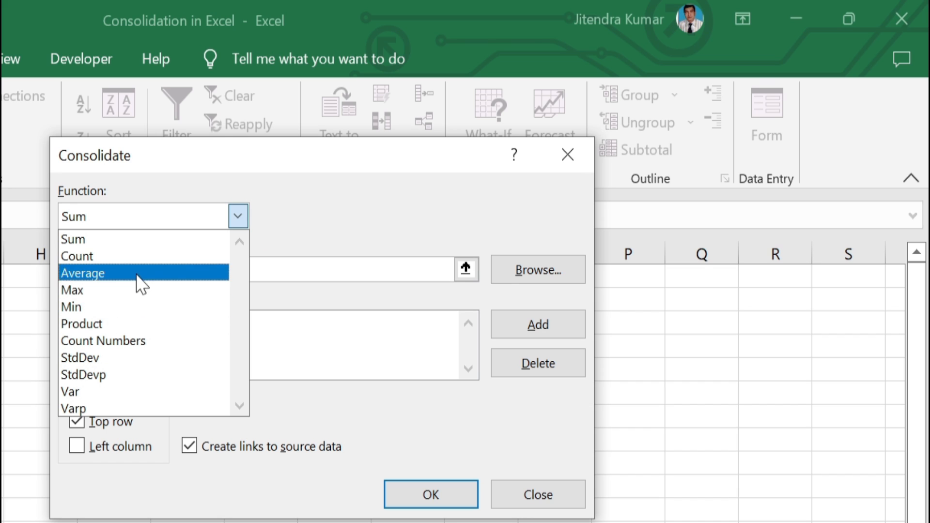
click(109, 241)
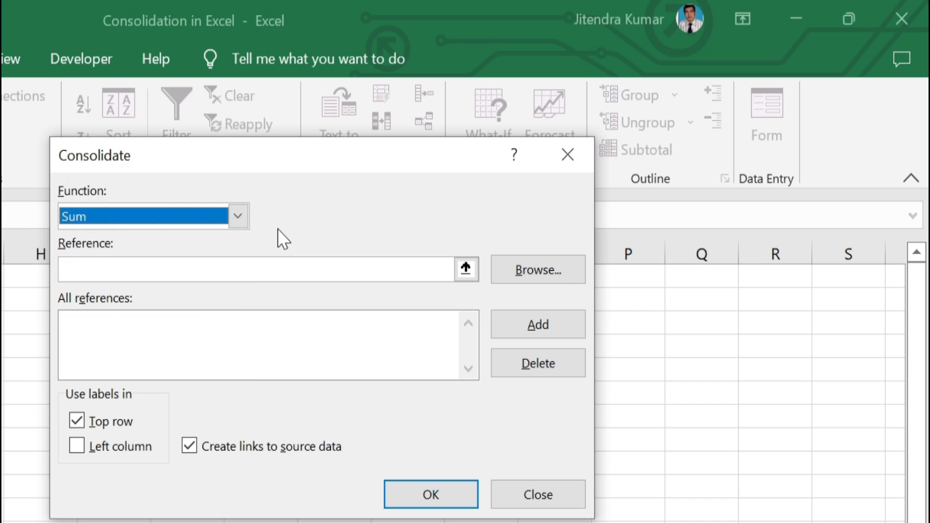
Add the whole table on the 2020 sheet, J6:P17, to the consolidation references
click(467, 273)
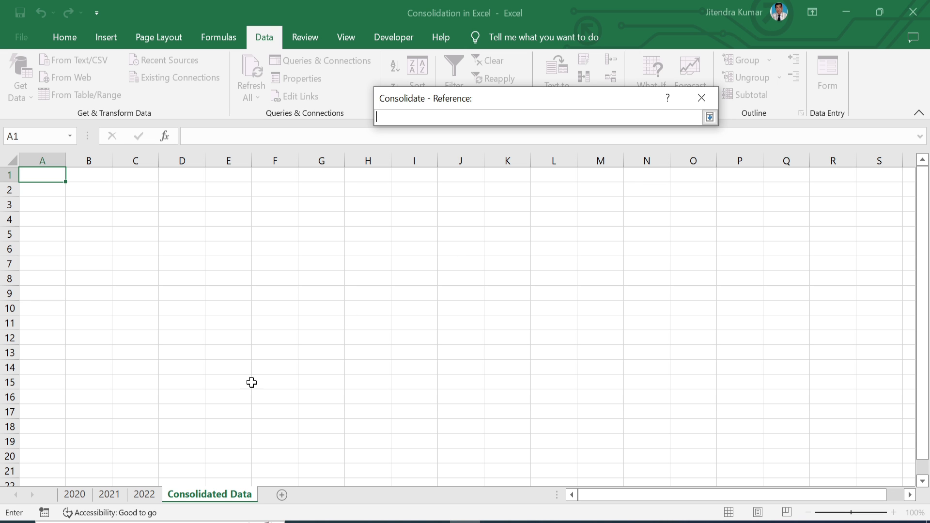
click(77, 498)
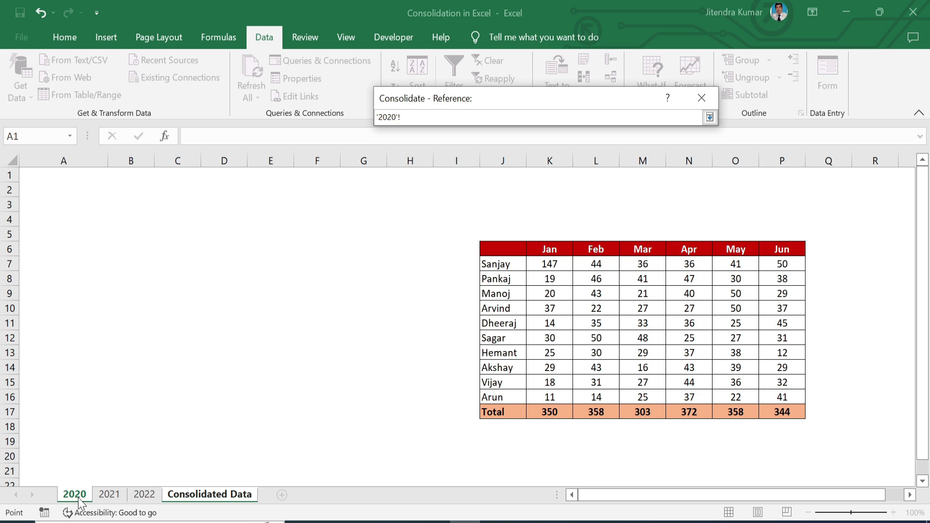
drag(491, 247, 780, 410)
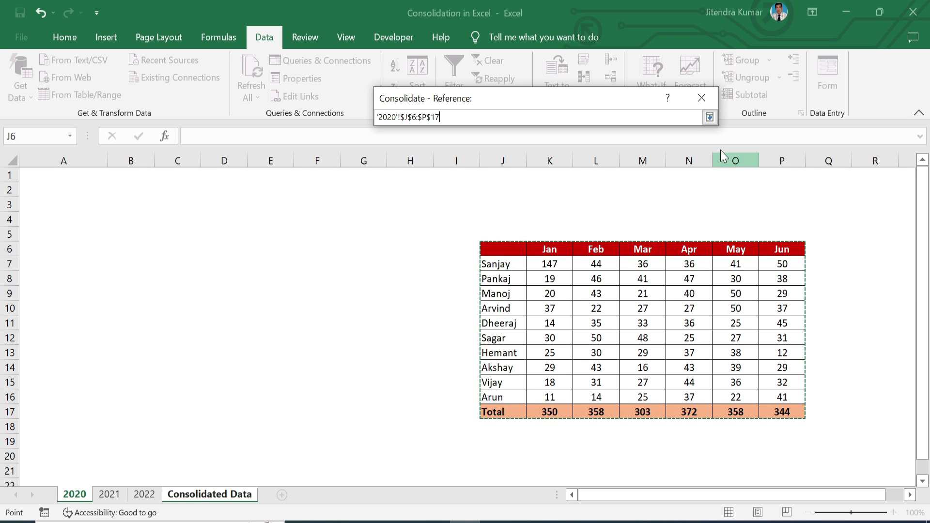
click(711, 118)
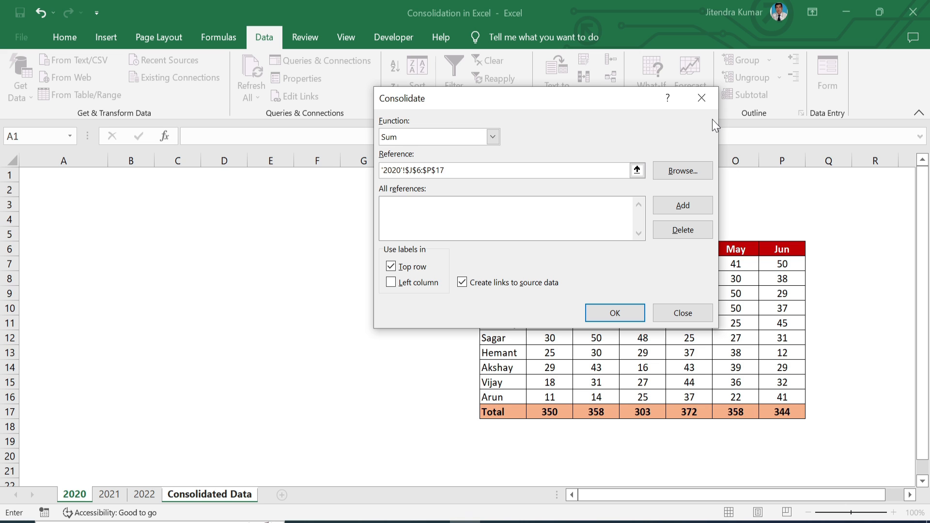
click(688, 205)
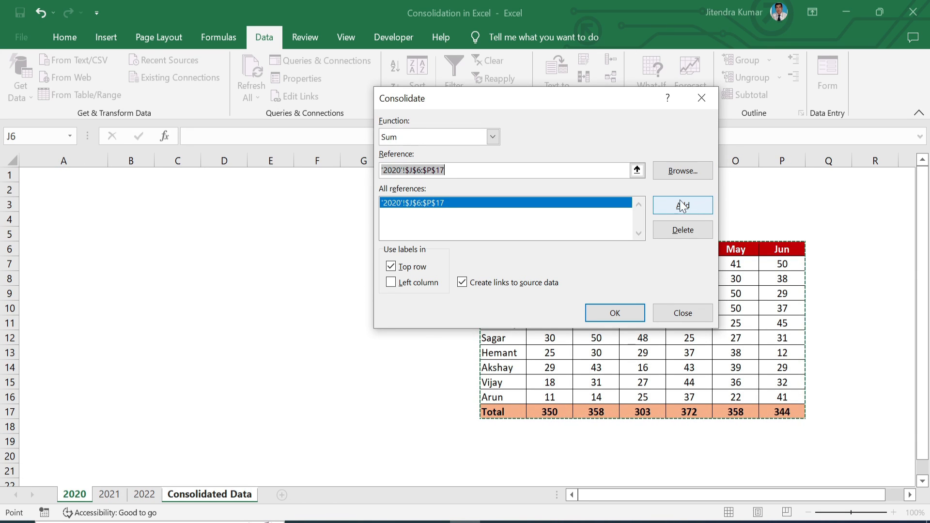
Add the whole table on the 2021 sheet, A31:G42, to the consolidation references
click(639, 173)
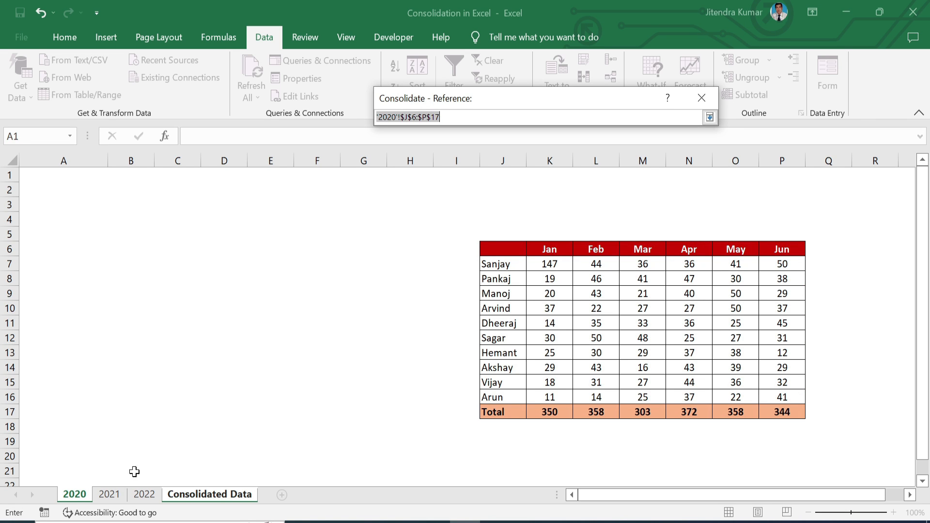
click(109, 494)
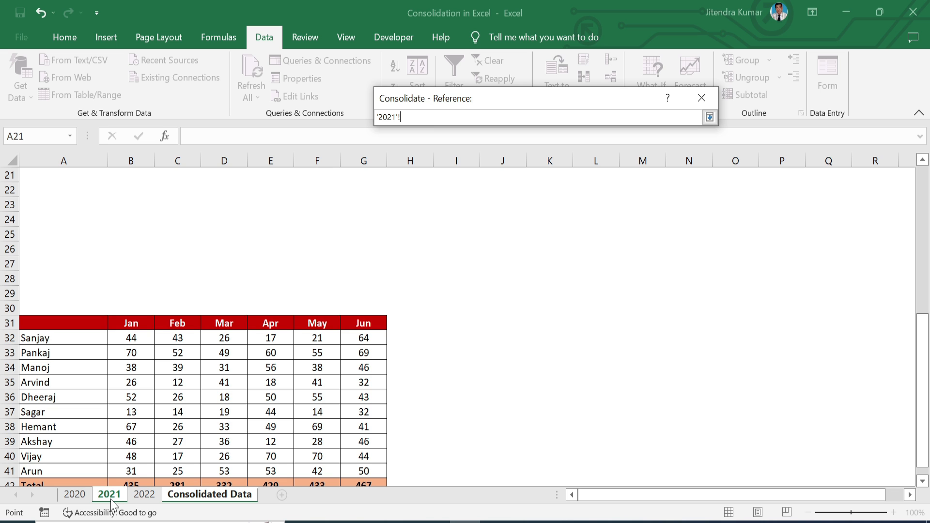
drag(37, 324, 353, 459)
click(709, 117)
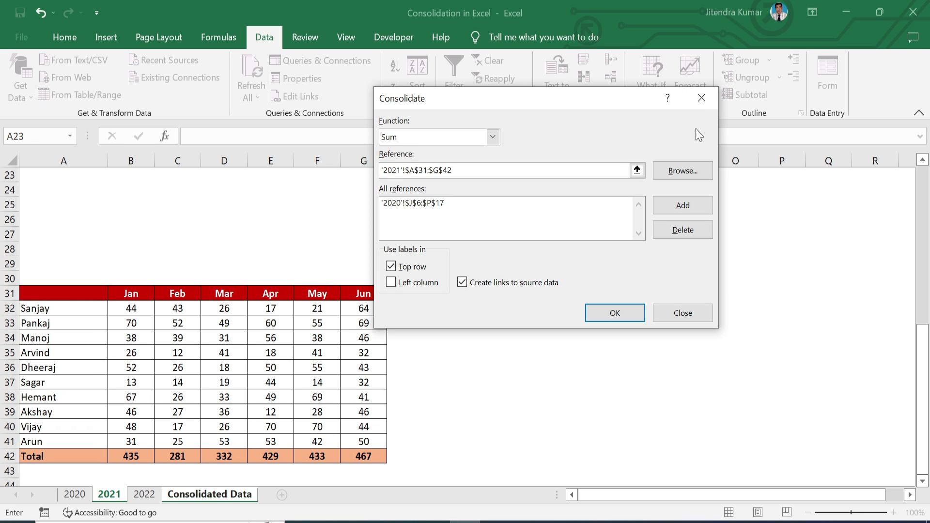
click(684, 205)
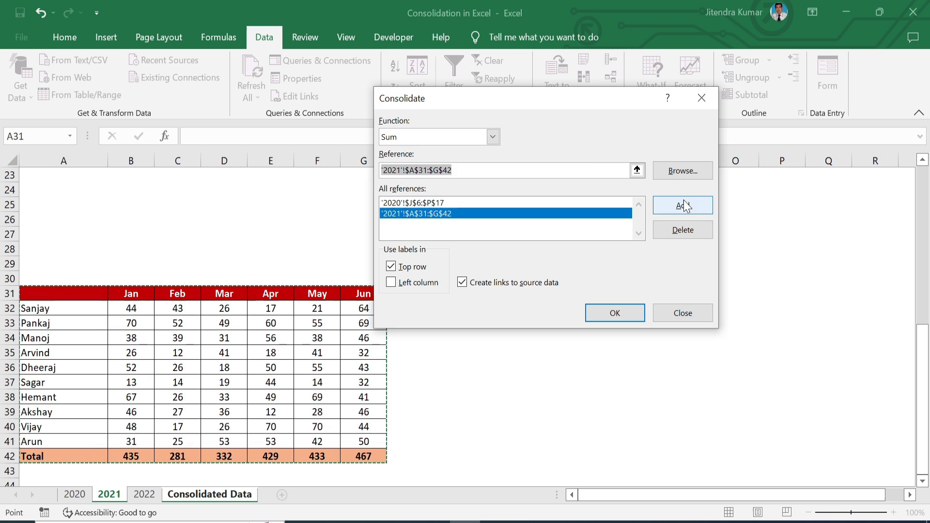
Add the whole table on the 2022 sheet, C30:I41, to the consolidation references
click(636, 169)
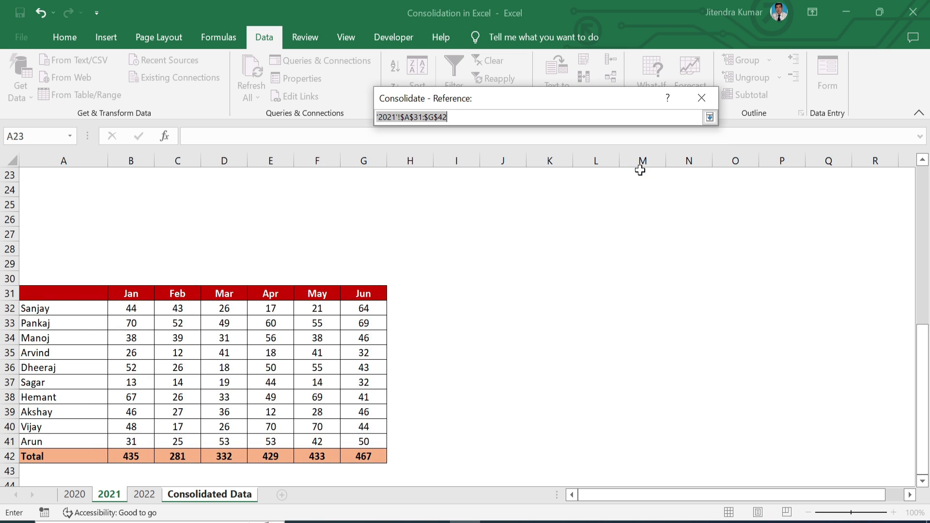
click(152, 497)
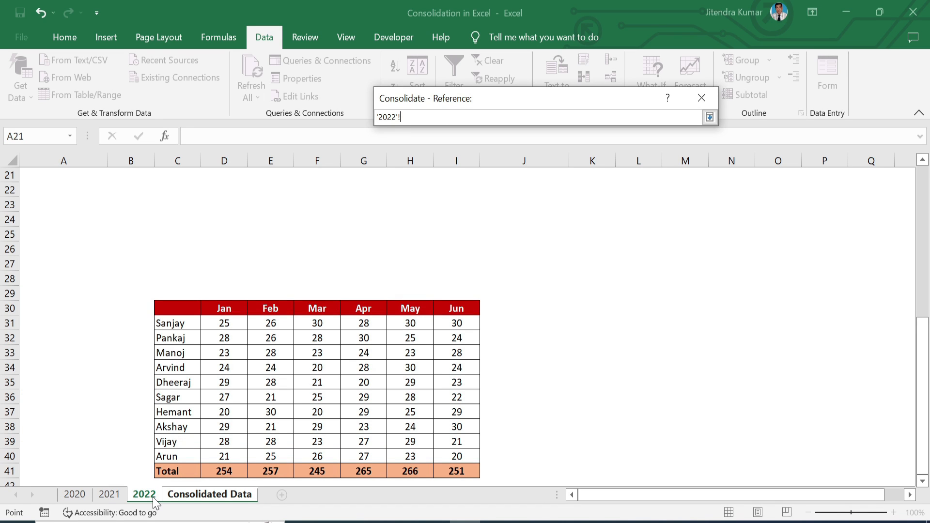
drag(180, 311, 463, 472)
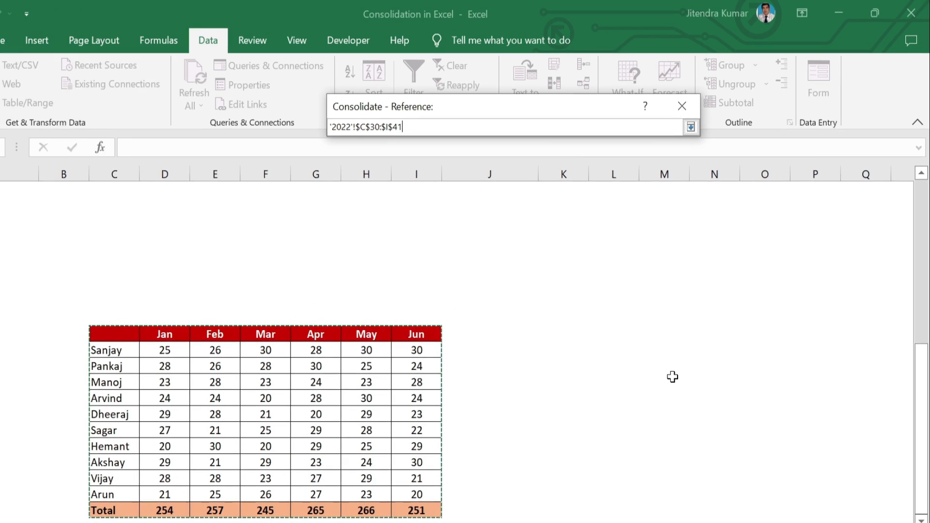
click(690, 127)
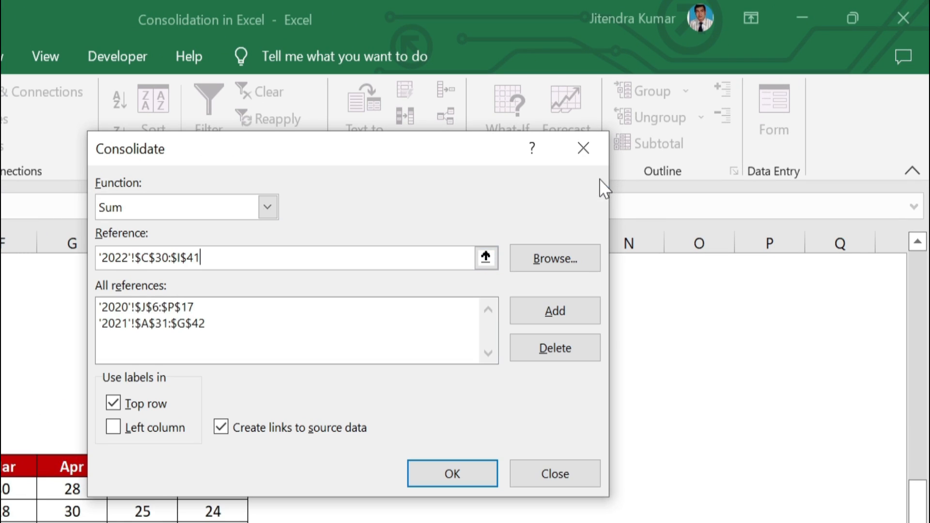
click(668, 221)
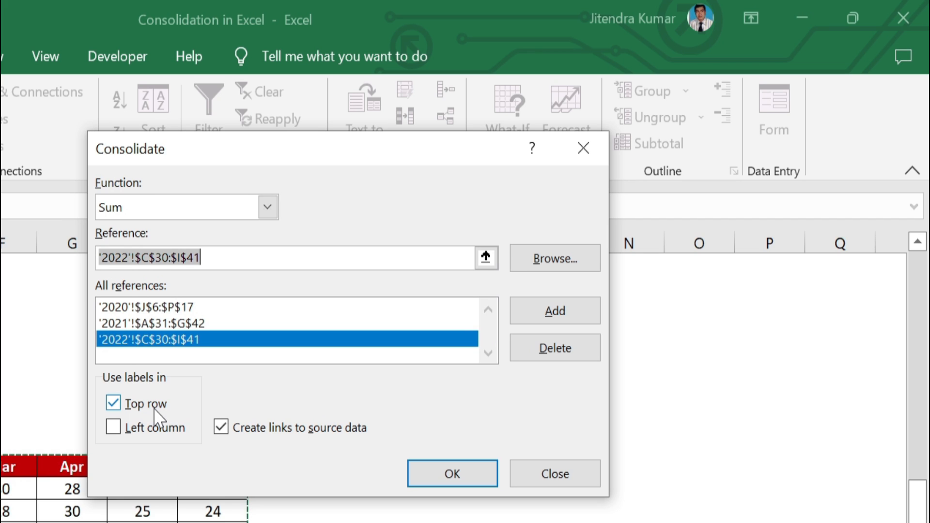
Consolidate the three ranges using labels from the top row and left column, with links to the source data
click(113, 432)
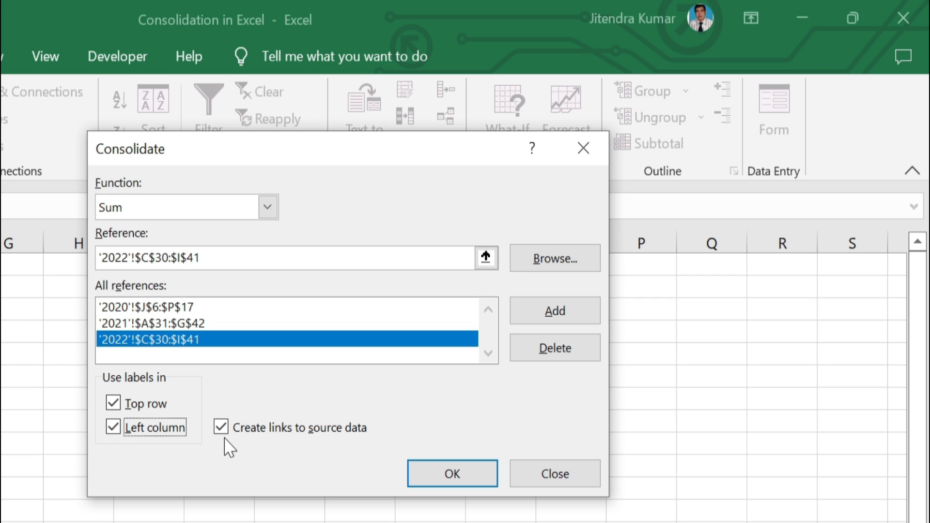
click(441, 478)
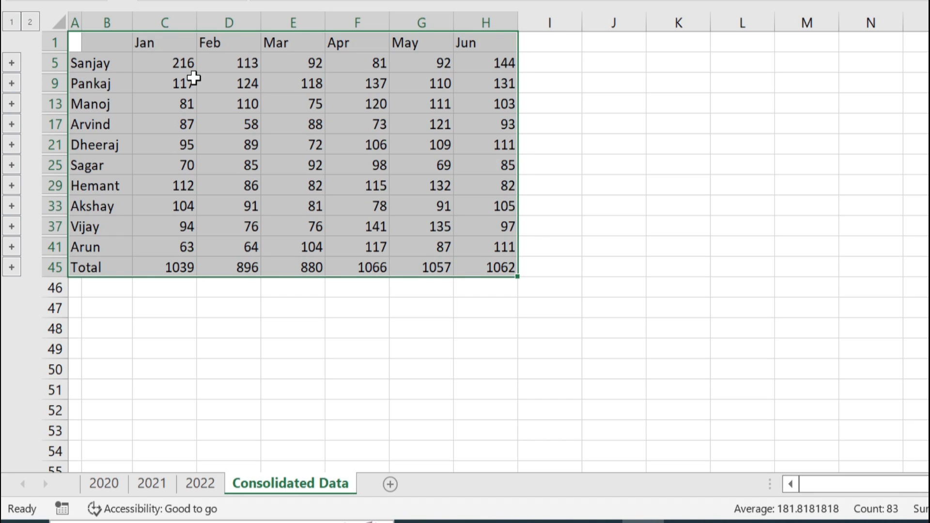
Expand the detail rows above row 5 in the consolidated table and fit column B's width to its contents
click(192, 71)
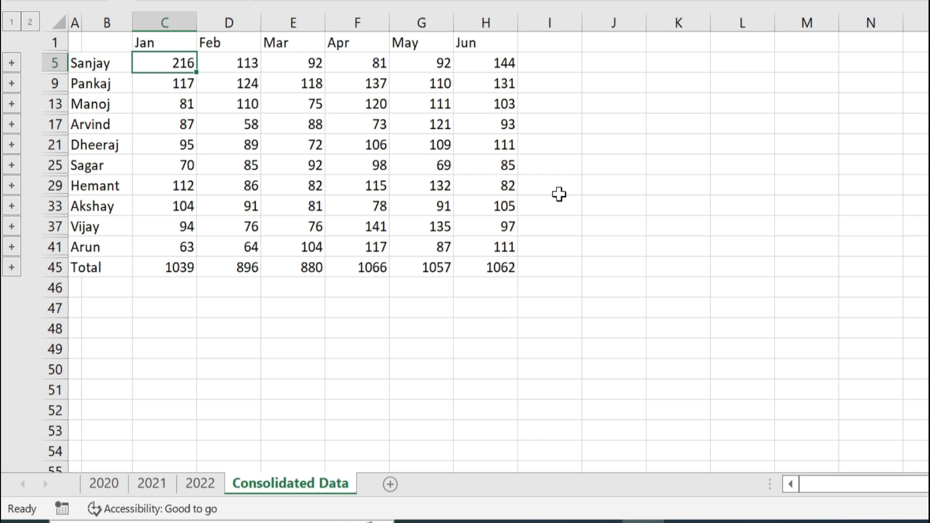
click(12, 64)
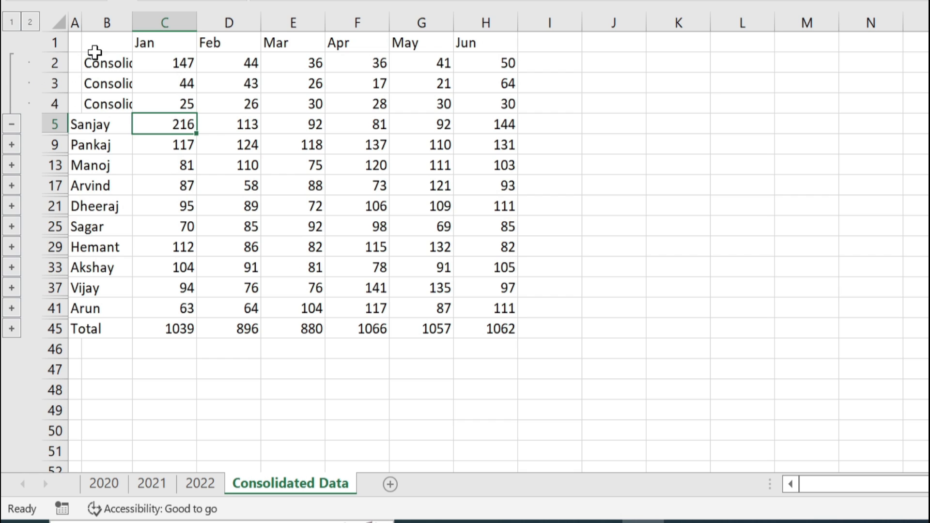
double_click(128, 26)
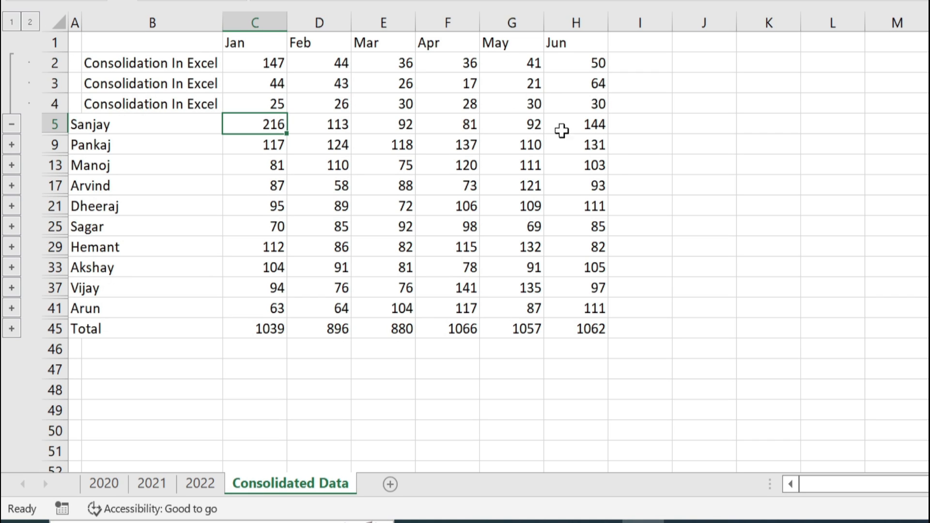
Label the detail rows in B2, B3 and B4 as 2020, 2021 and 2022, and collapse that group
click(204, 67)
text(2020)
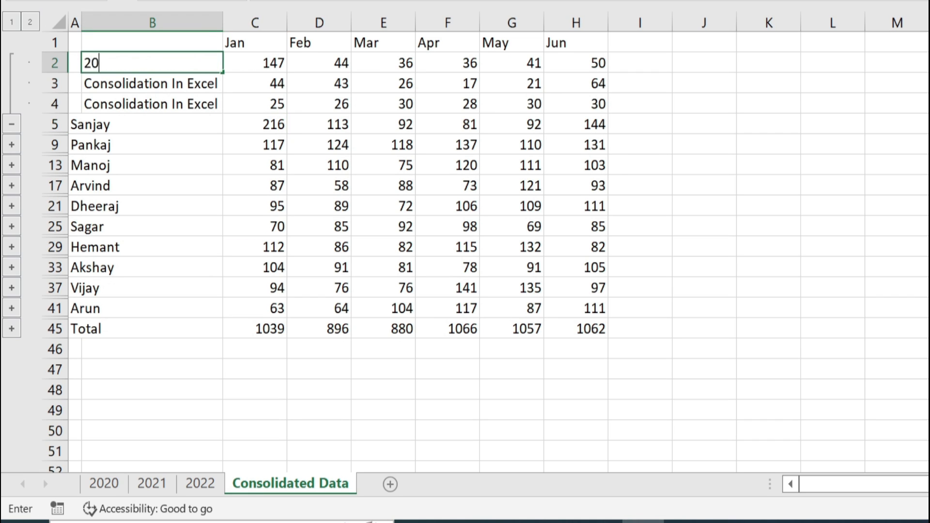
key(Return)
text(20221)
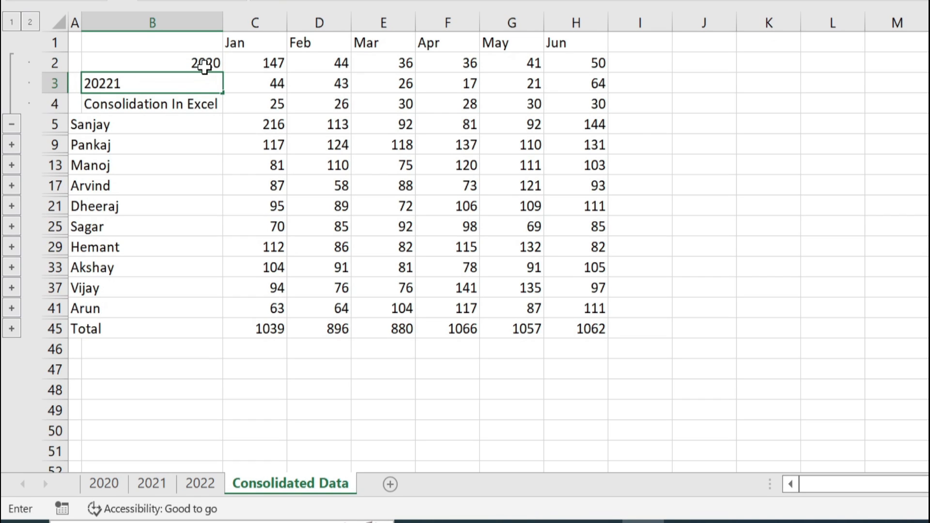
key(BackSpace)
key(BackSpace)
text(1)
key(Return)
text(2022)
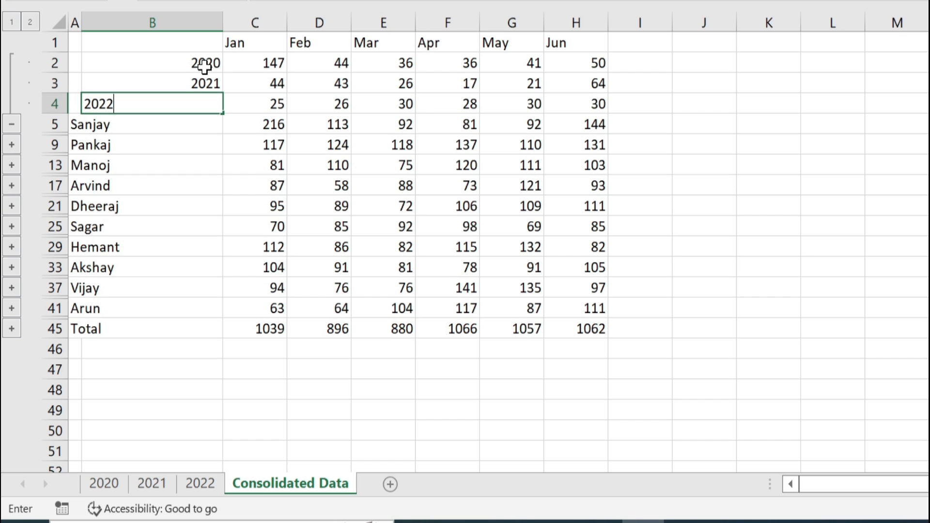
key(Return)
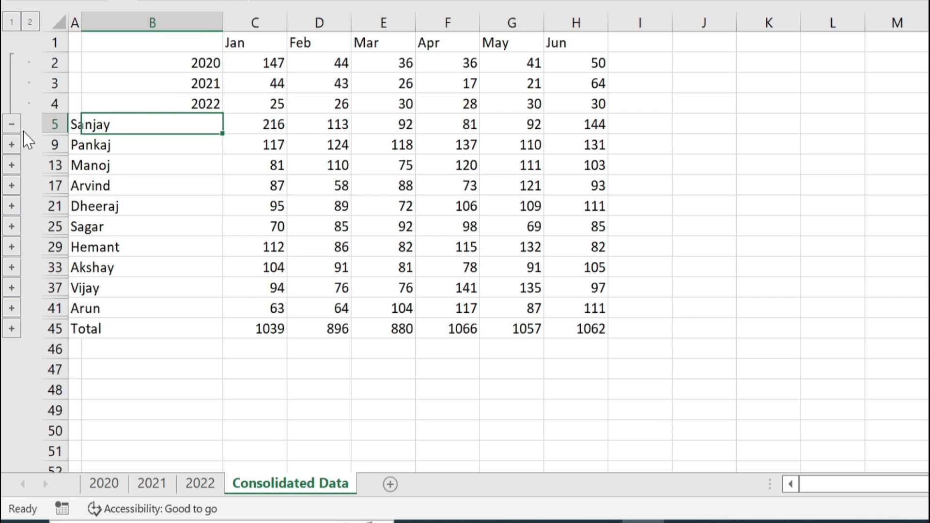
click(12, 124)
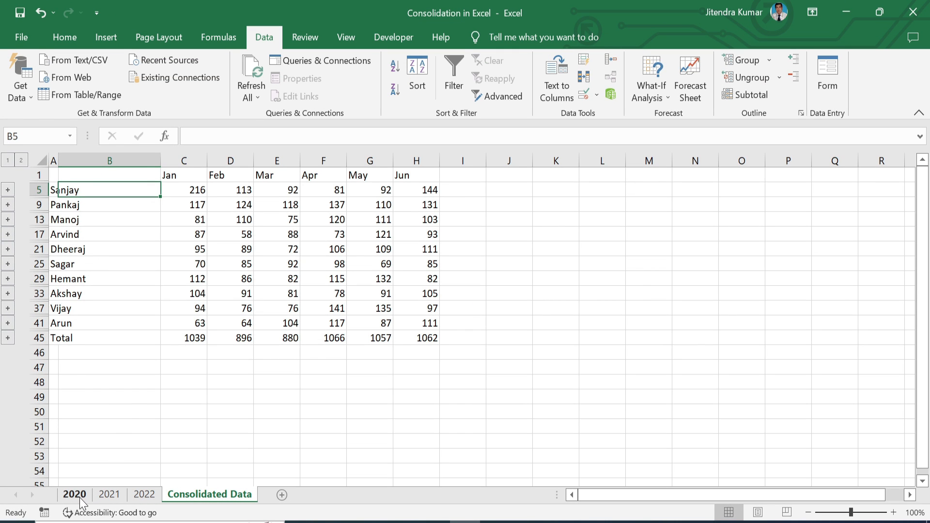
Set the January value in K7 of the 2020 sheet to 1047 and check cell C5 on Consolidated Data
click(78, 495)
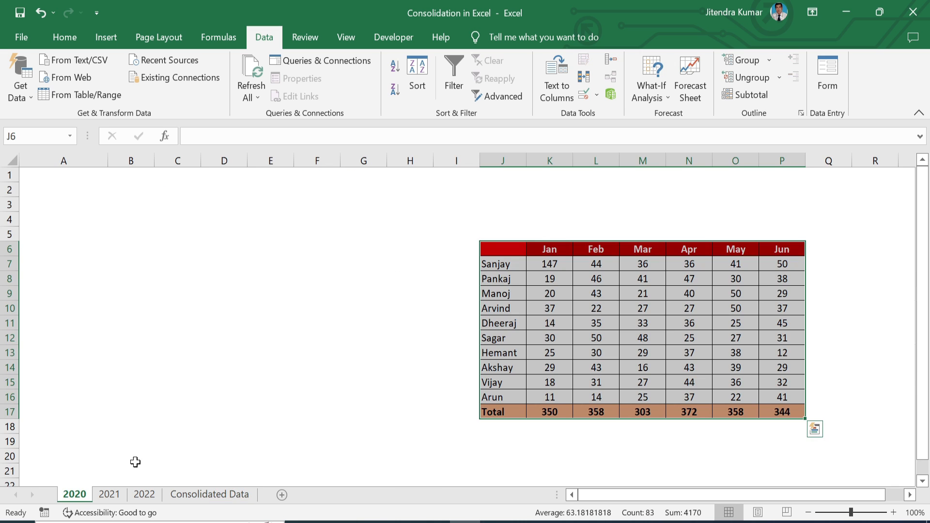
click(549, 263)
text(1)
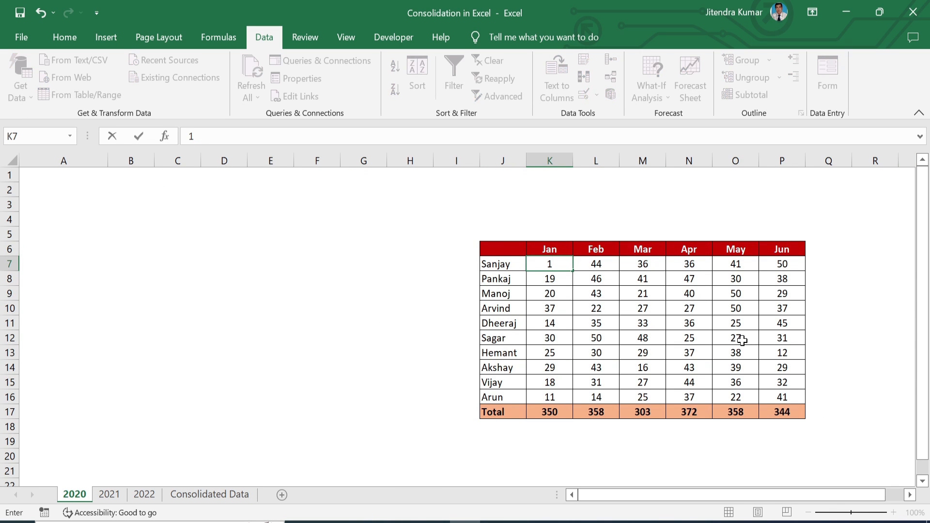
text(047)
key(Return)
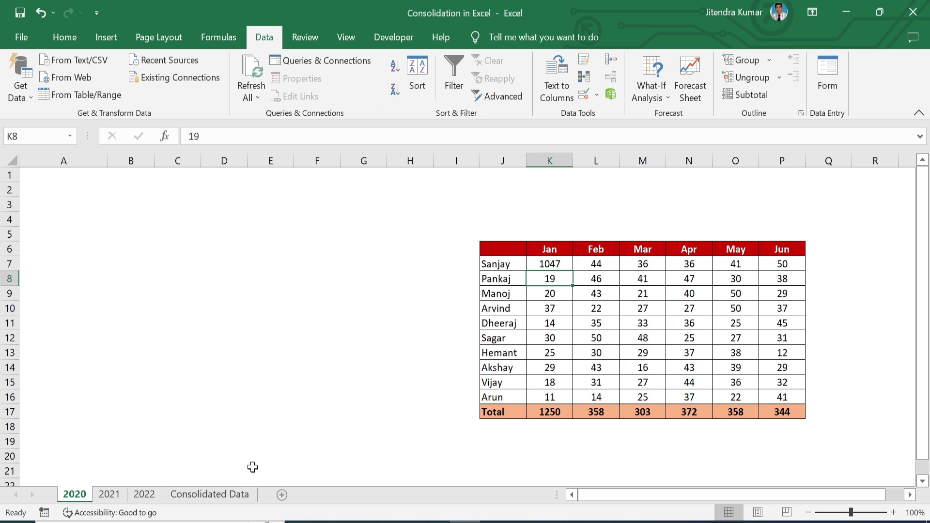
click(231, 494)
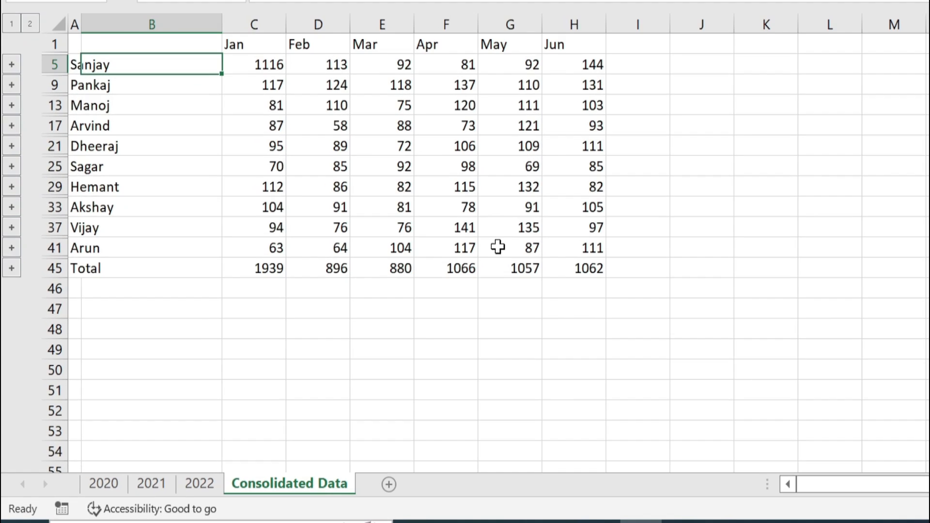
click(267, 67)
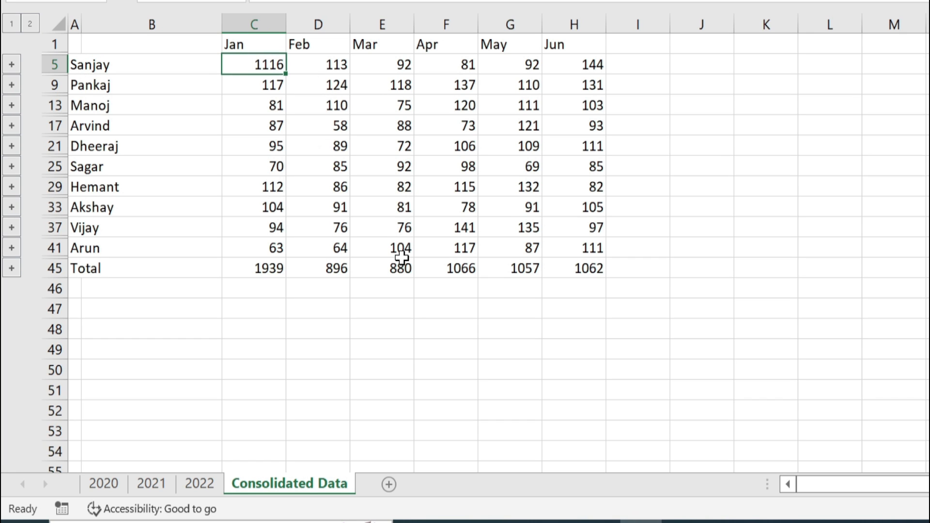